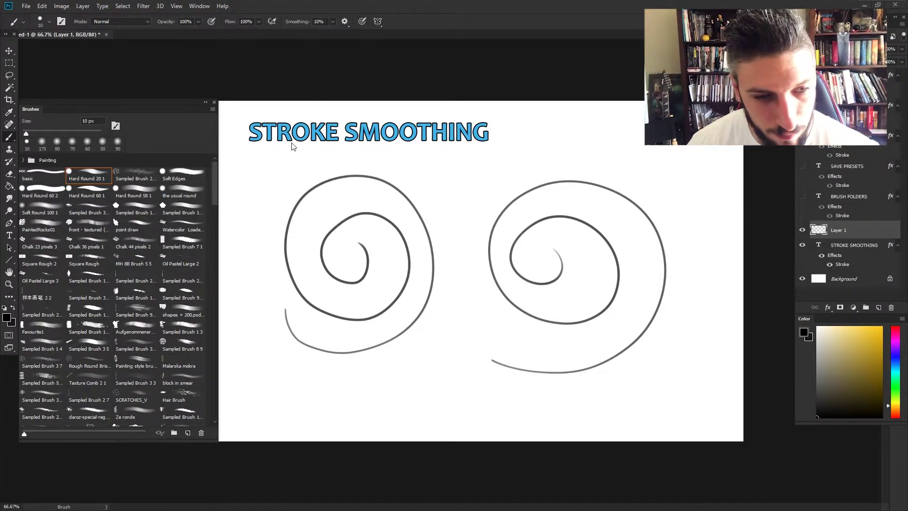
Step: Draw a small arrow beside each of the two spirals, pointing at its upper-left edge
{"action": "mouse_move", "coordinate": [259, 175]}
{"action": "left_mouse_down"}
{"action": "mouse_move", "coordinate": [280, 195]}
{"action": "mouse_move", "coordinate": [266, 190]}
{"action": "left_mouse_up"}
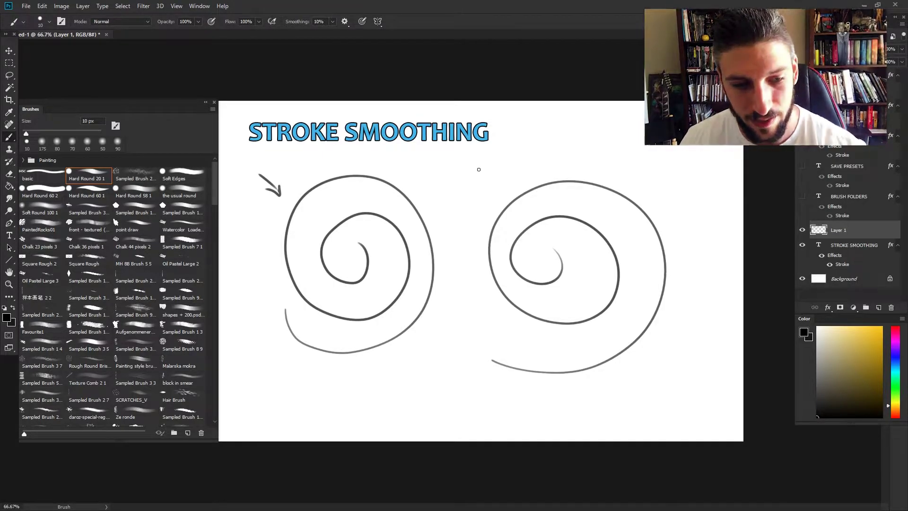
{"action": "left_click_drag", "start_coordinate": [473, 165], "coordinate": [502, 184]}
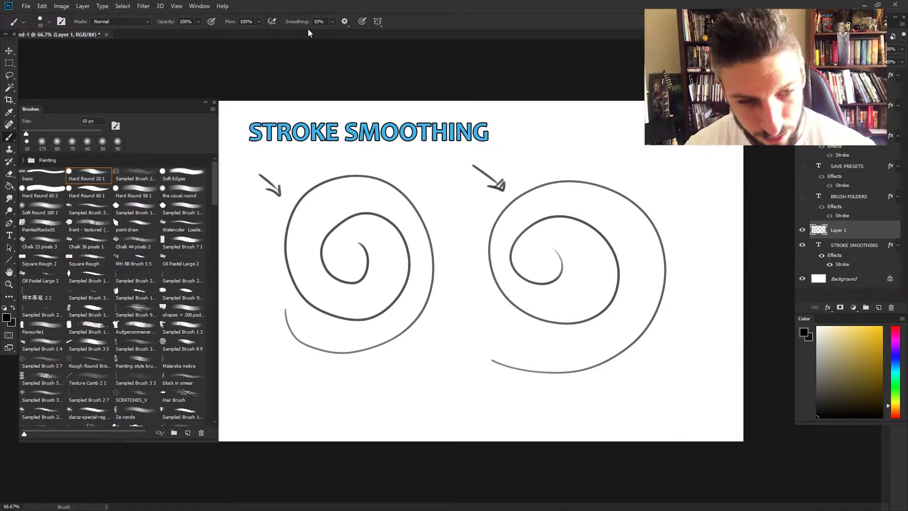
Step: Set the brush smoothing to 0%, and swap the hidden spiral layer for a new empty layer
{"action": "left_click_drag", "start_coordinate": [301, 23], "coordinate": [286, 31]}
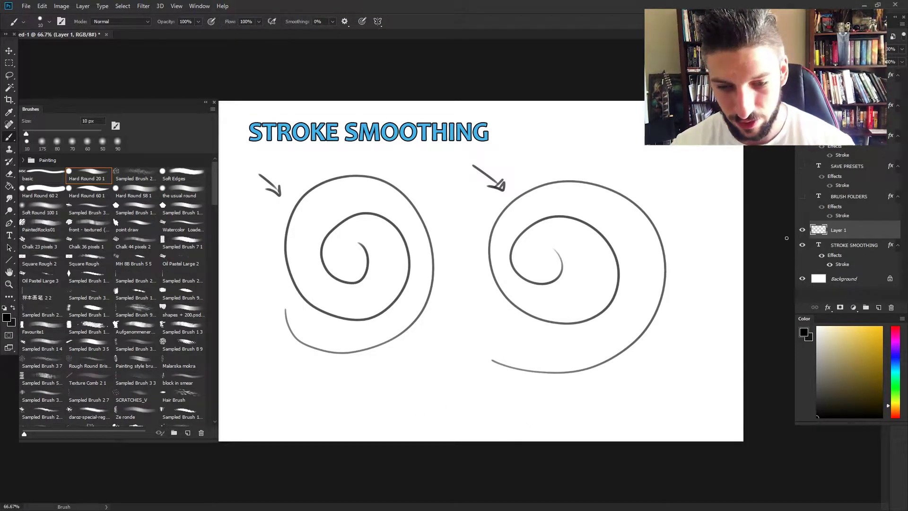
{"action": "left_click", "coordinate": [803, 230]}
{"action": "left_click", "coordinate": [878, 307]}
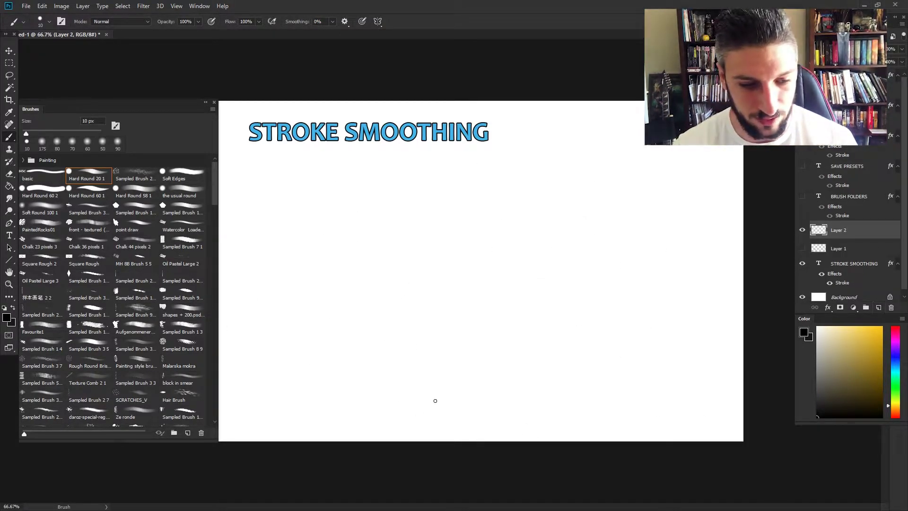
Step: Draw five long parallel diagonal strokes across the lower canvas and circle the lower-right end of the longest one
{"action": "left_click_drag", "start_coordinate": [498, 413], "coordinate": [276, 327]}
{"action": "left_click_drag", "start_coordinate": [547, 402], "coordinate": [319, 308]}
{"action": "left_click_drag", "start_coordinate": [578, 389], "coordinate": [239, 253]}
{"action": "left_click_drag", "start_coordinate": [556, 364], "coordinate": [380, 288]}
{"action": "left_click_drag", "start_coordinate": [582, 354], "coordinate": [435, 289]}
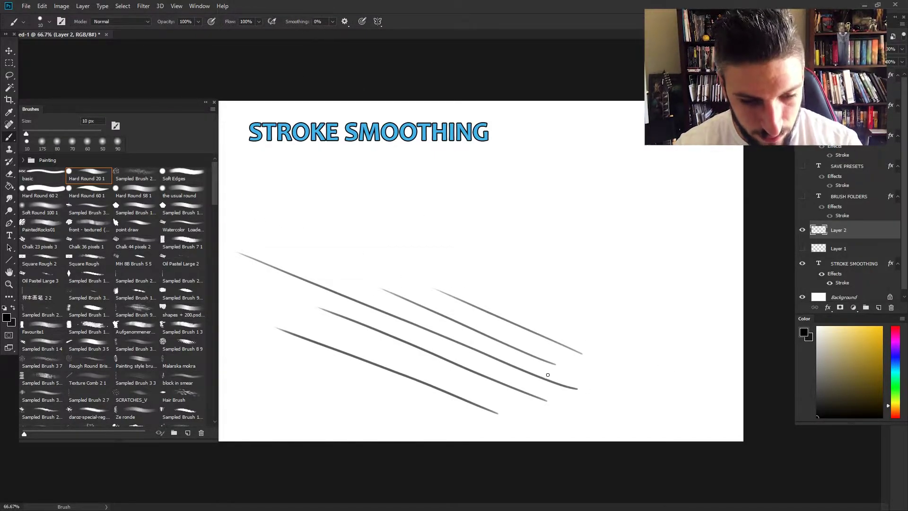
{"action": "left_click_drag", "start_coordinate": [584, 389], "coordinate": [585, 377]}
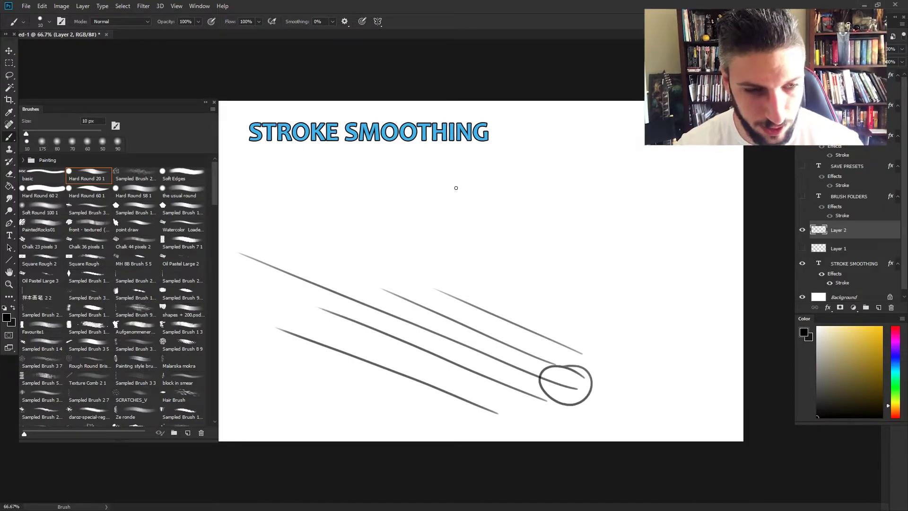
Step: Set the brush smoothing to 10% and draw a second group of parallel diagonal strokes above and right of the first
{"action": "left_click", "coordinate": [318, 22]}
{"action": "type", "text": "10"}
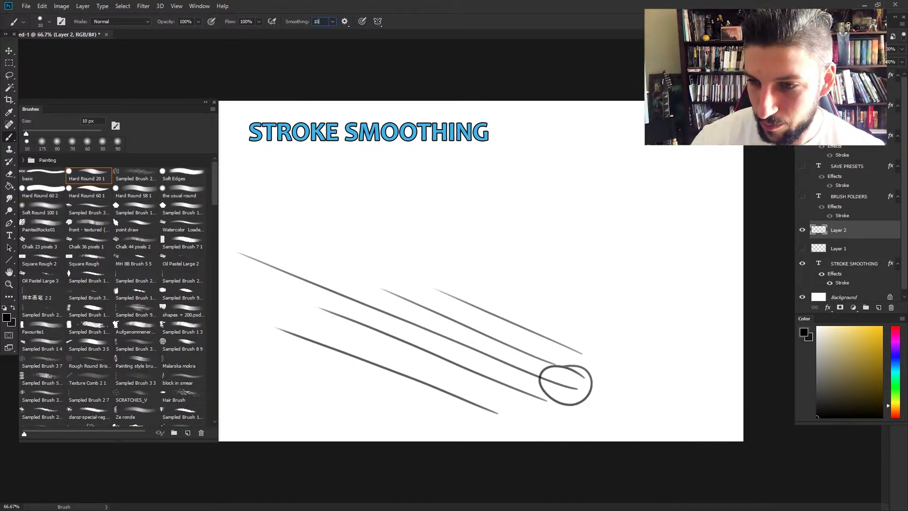
{"action": "mouse_move", "coordinate": [502, 254]}
{"action": "left_mouse_down"}
{"action": "mouse_move", "coordinate": [629, 317]}
{"action": "mouse_move", "coordinate": [534, 239]}
{"action": "left_mouse_up"}
{"action": "mouse_move", "coordinate": [690, 290]}
{"action": "left_mouse_down"}
{"action": "mouse_move", "coordinate": [581, 230]}
{"action": "mouse_move", "coordinate": [558, 202]}
{"action": "left_mouse_up"}
{"action": "left_click_drag", "start_coordinate": [712, 267], "coordinate": [545, 178]}
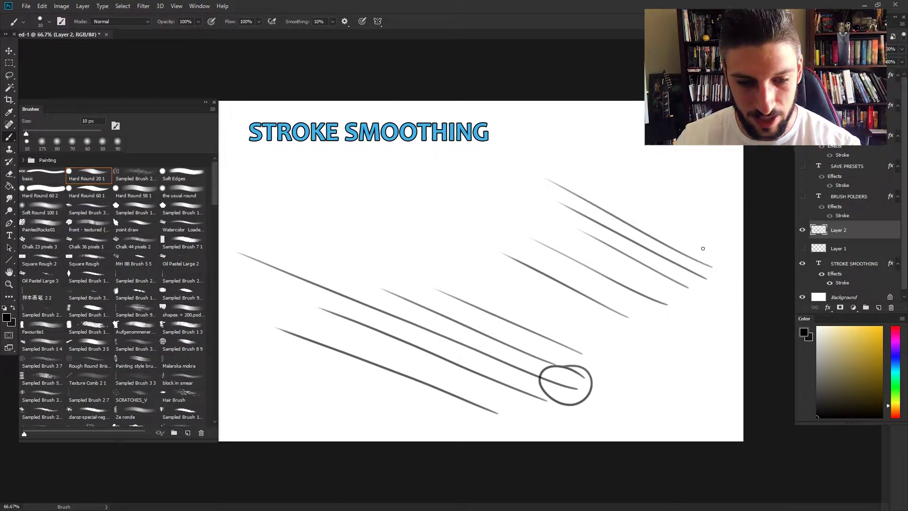
{"action": "left_click_drag", "start_coordinate": [713, 253], "coordinate": [611, 194]}
{"action": "left_click_drag", "start_coordinate": [617, 338], "coordinate": [412, 232]}
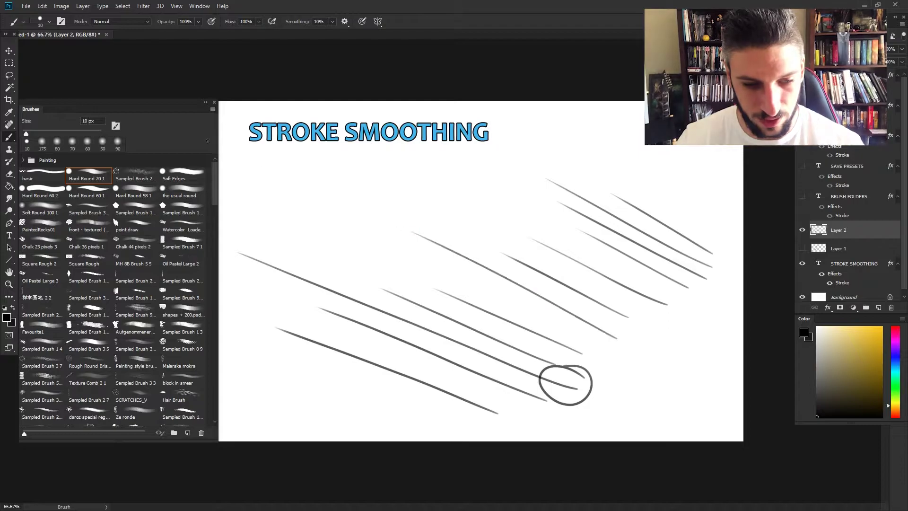
Step: Check the brush's smoothing options and draw six steeper strokes crossing the left part of the first line group
{"action": "left_click", "coordinate": [347, 23]}
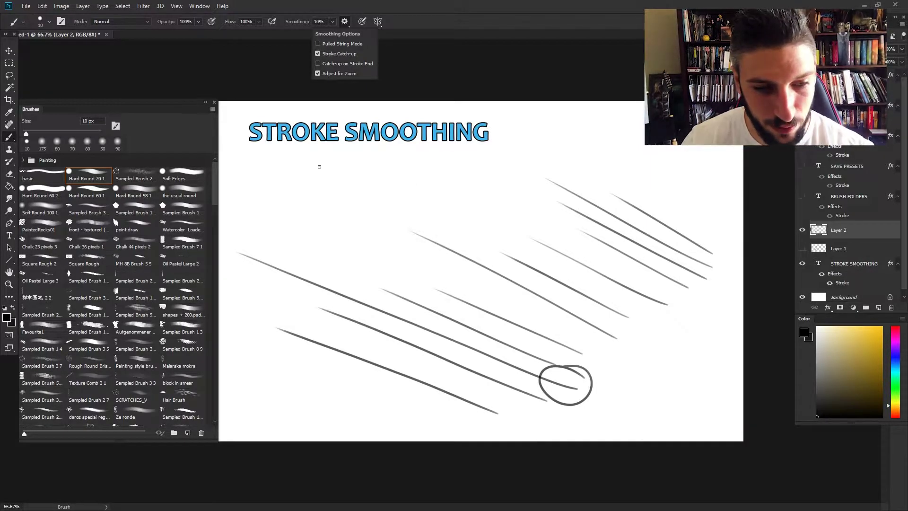
{"action": "left_click_drag", "start_coordinate": [484, 364], "coordinate": [357, 220]}
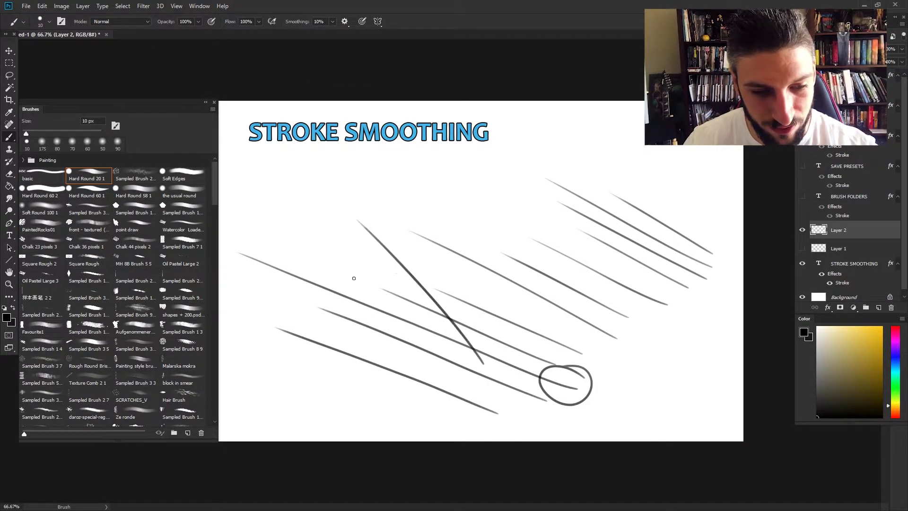
{"action": "left_click_drag", "start_coordinate": [458, 376], "coordinate": [353, 234]}
{"action": "left_click_drag", "start_coordinate": [409, 366], "coordinate": [336, 248]}
{"action": "left_click_drag", "start_coordinate": [380, 361], "coordinate": [321, 255]}
{"action": "left_click_drag", "start_coordinate": [358, 382], "coordinate": [300, 254]}
{"action": "left_click_drag", "start_coordinate": [338, 372], "coordinate": [313, 322]}
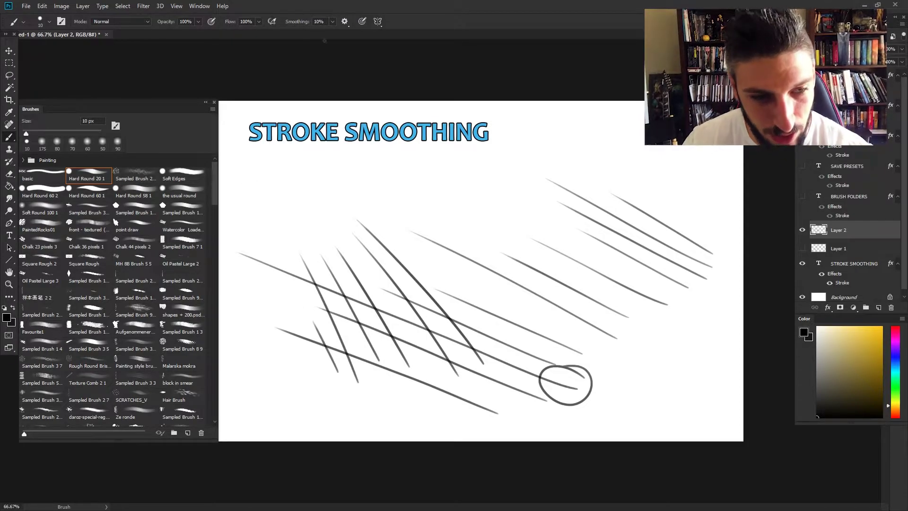
Step: Set the brush smoothing to 50% and draw a series of steep diagonal strokes over the lower middle and lower right of the canvas
{"action": "left_click_drag", "start_coordinate": [297, 23], "coordinate": [314, 23]}
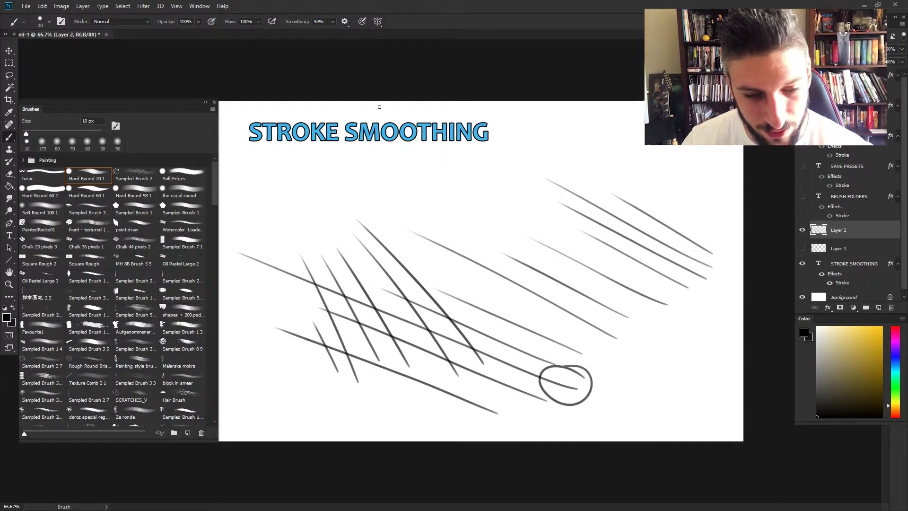
{"action": "left_click_drag", "start_coordinate": [643, 384], "coordinate": [573, 307]}
{"action": "left_click_drag", "start_coordinate": [608, 395], "coordinate": [522, 298]}
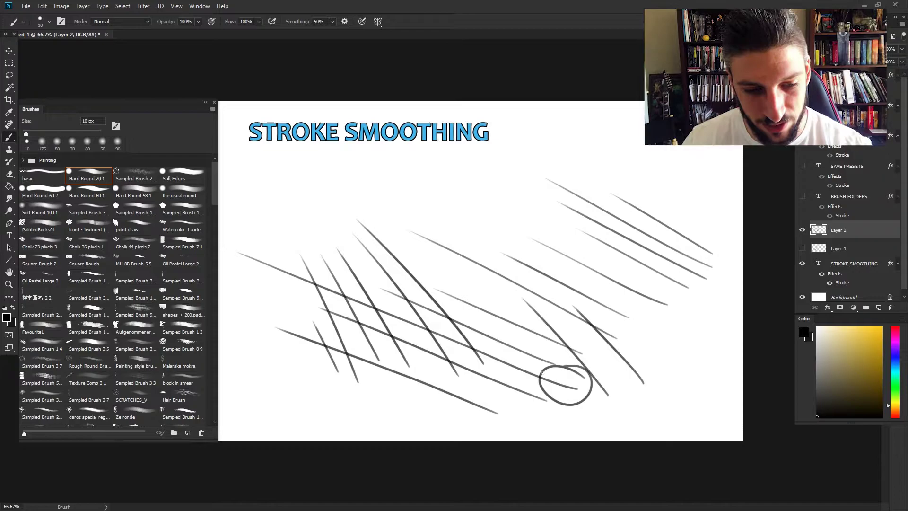
{"action": "left_click_drag", "start_coordinate": [563, 404], "coordinate": [493, 308]}
{"action": "left_click_drag", "start_coordinate": [521, 390], "coordinate": [466, 308]}
{"action": "left_click_drag", "start_coordinate": [493, 425], "coordinate": [443, 340]}
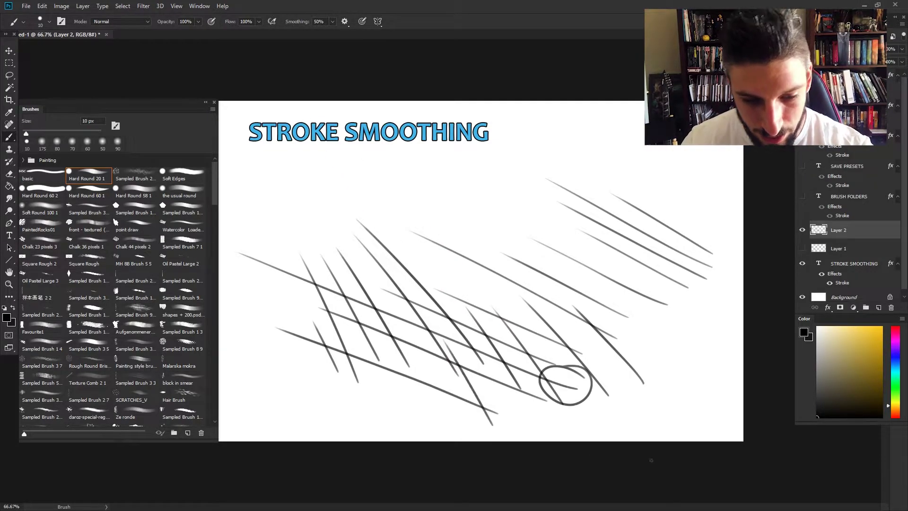
{"action": "left_click_drag", "start_coordinate": [710, 405], "coordinate": [661, 337]}
{"action": "left_click_drag", "start_coordinate": [674, 405], "coordinate": [624, 332]}
{"action": "left_click_drag", "start_coordinate": [637, 400], "coordinate": [593, 337]}
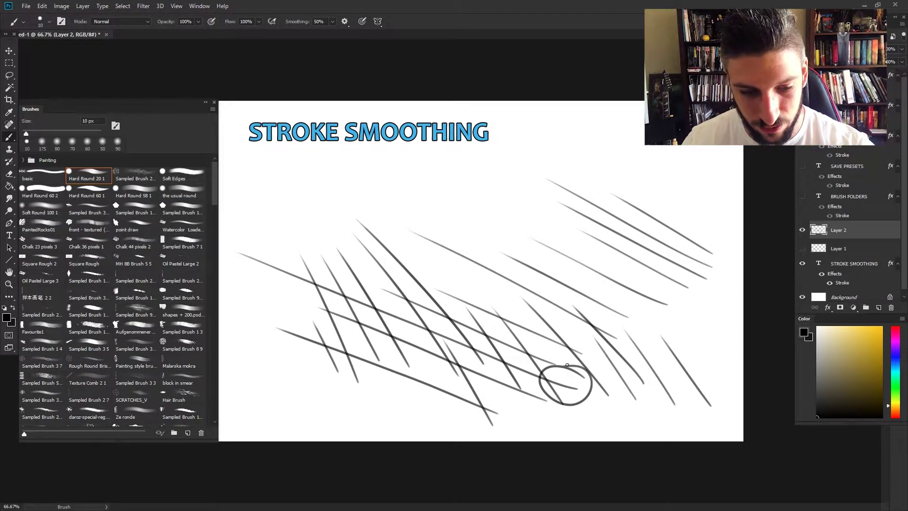
{"action": "left_click_drag", "start_coordinate": [600, 420], "coordinate": [557, 351]}
{"action": "left_click_drag", "start_coordinate": [499, 384], "coordinate": [482, 350]}
{"action": "left_click_drag", "start_coordinate": [427, 355], "coordinate": [417, 342]}
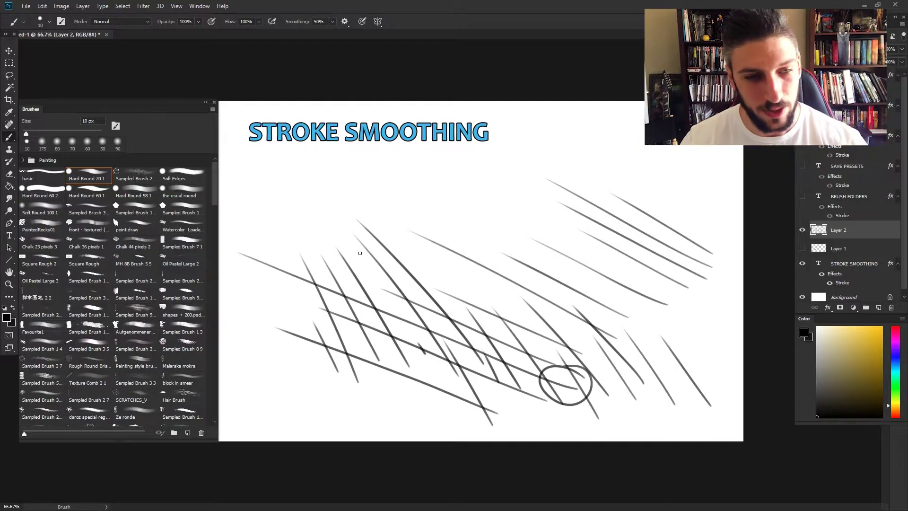
Step: Turn on Pulled String Mode and draw diagonal test strokes across the middle and upper-left parts of the canvas
{"action": "left_click", "coordinate": [344, 21]}
{"action": "left_click", "coordinate": [317, 43]}
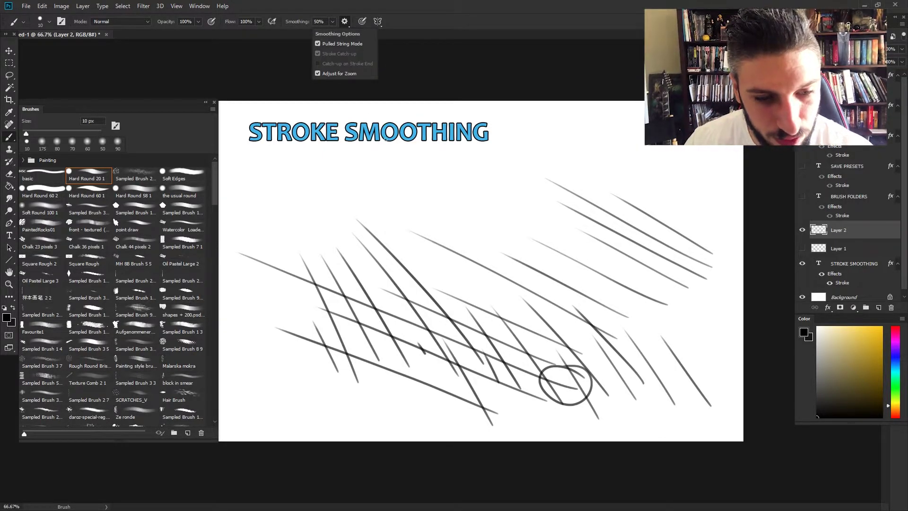
{"action": "left_click_drag", "start_coordinate": [552, 298], "coordinate": [360, 191]}
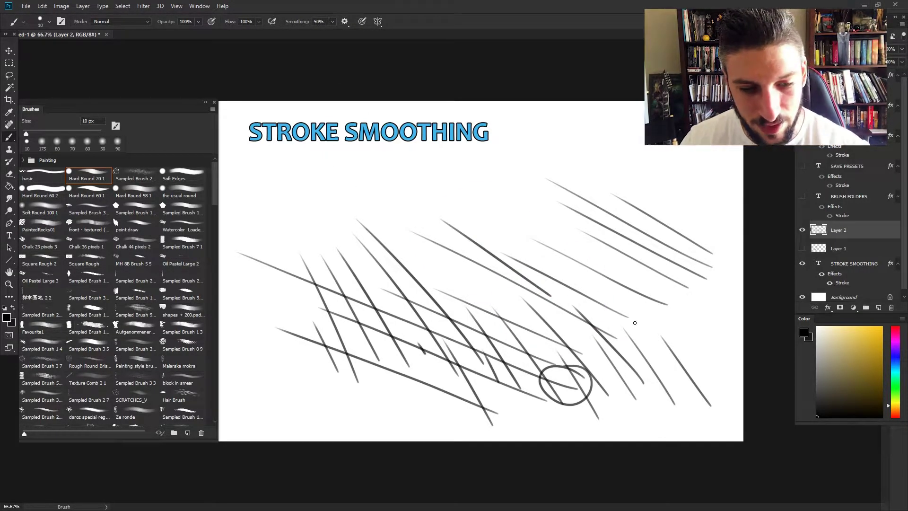
{"action": "left_click_drag", "start_coordinate": [631, 321], "coordinate": [315, 108]}
{"action": "left_click_drag", "start_coordinate": [644, 309], "coordinate": [526, 225]}
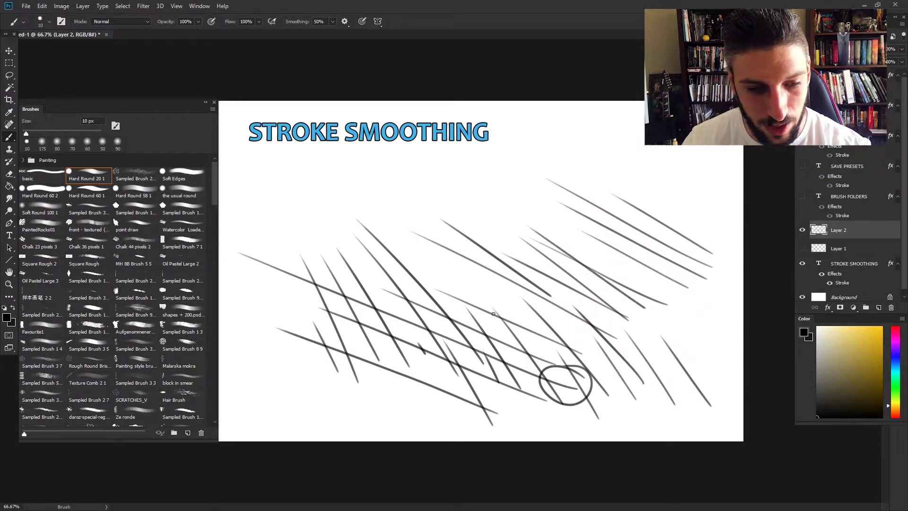
{"action": "left_click_drag", "start_coordinate": [532, 336], "coordinate": [404, 231]}
{"action": "left_click_drag", "start_coordinate": [532, 317], "coordinate": [310, 145]}
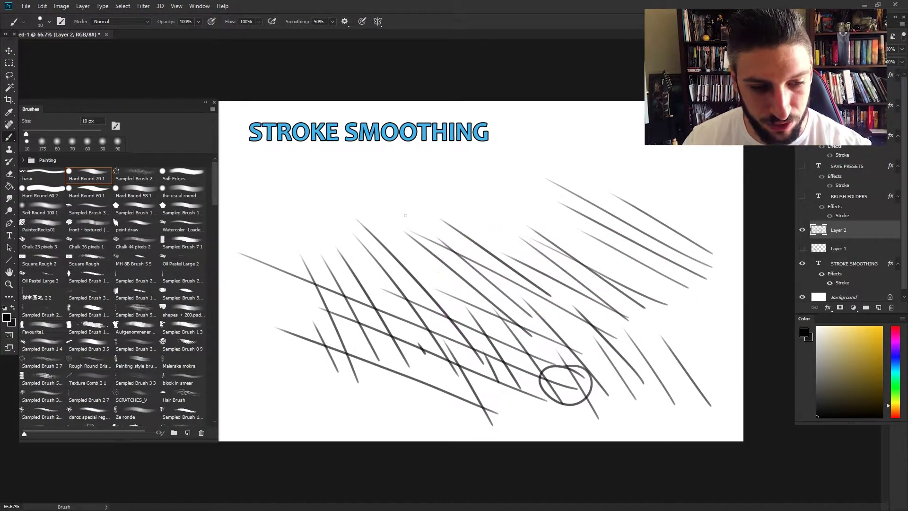
{"action": "mouse_move", "coordinate": [405, 215]}
{"action": "left_mouse_down"}
{"action": "mouse_move", "coordinate": [327, 161]}
{"action": "mouse_move", "coordinate": [342, 180]}
{"action": "mouse_move", "coordinate": [272, 155]}
{"action": "left_mouse_up"}
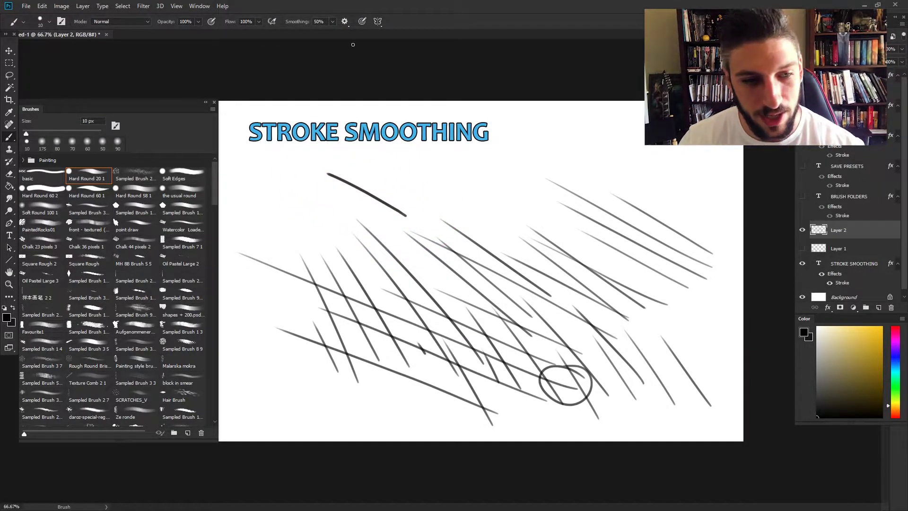
Step: Hide Layer 2, add a new layer and draw two diagonal test strokes in the lower middle of the canvas
{"action": "left_click", "coordinate": [344, 21]}
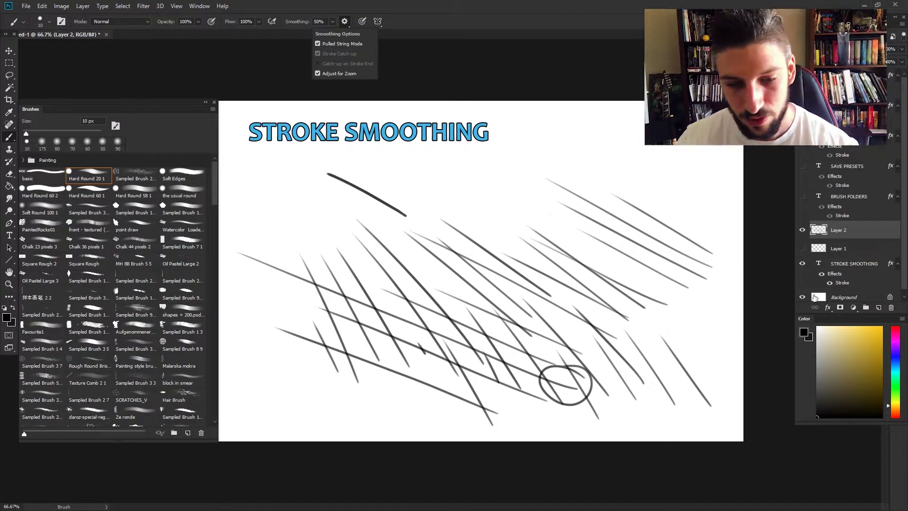
{"action": "left_click", "coordinate": [804, 231]}
{"action": "left_click", "coordinate": [803, 230]}
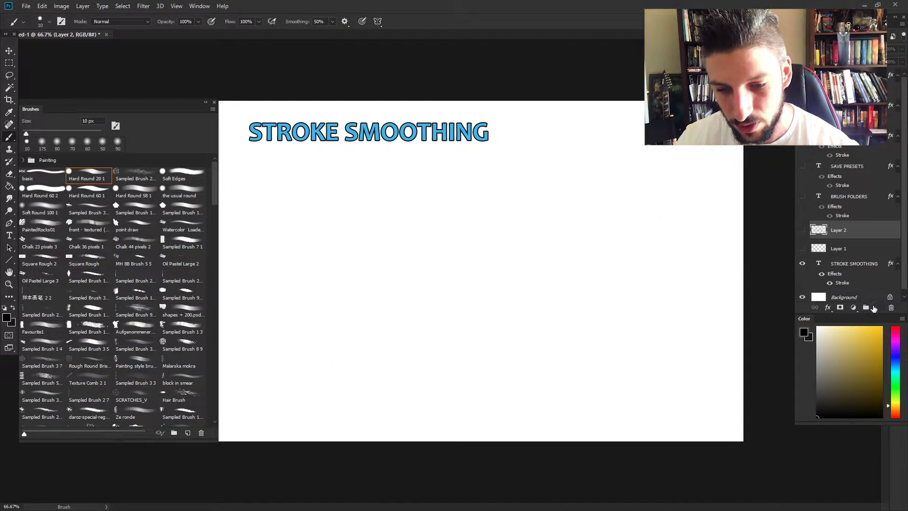
{"action": "left_click", "coordinate": [879, 307]}
{"action": "left_click_drag", "start_coordinate": [533, 417], "coordinate": [470, 387]}
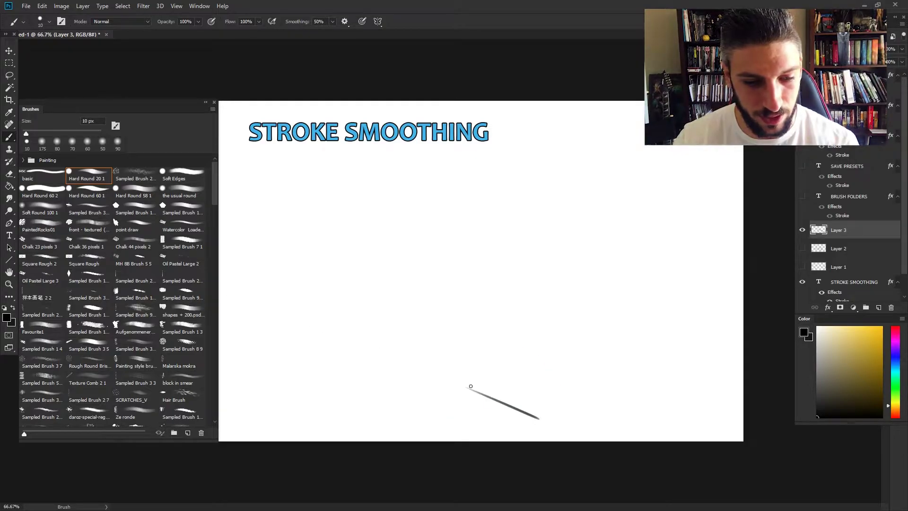
{"action": "left_click_drag", "start_coordinate": [538, 405], "coordinate": [334, 297]}
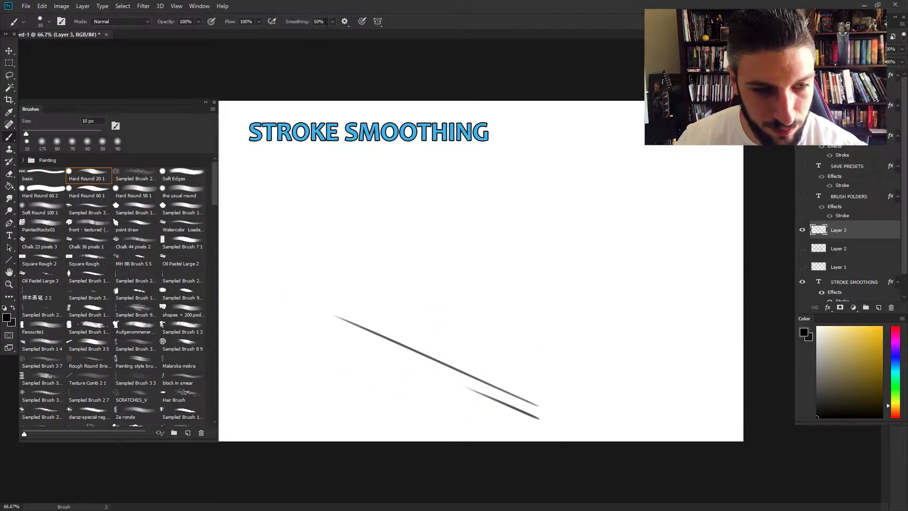
Step: Set the brush smoothing to 10% and draw test lines in several directions plus a few short curved strokes on the right
{"action": "type", "text": "1"}
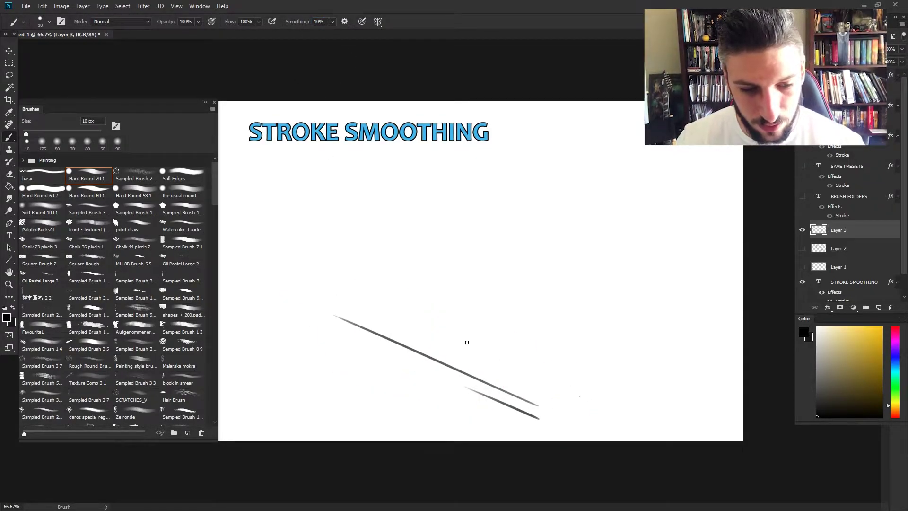
{"action": "left_click_drag", "start_coordinate": [580, 398], "coordinate": [353, 291]}
{"action": "left_click_drag", "start_coordinate": [578, 373], "coordinate": [409, 297]}
{"action": "left_click_drag", "start_coordinate": [568, 351], "coordinate": [523, 330]}
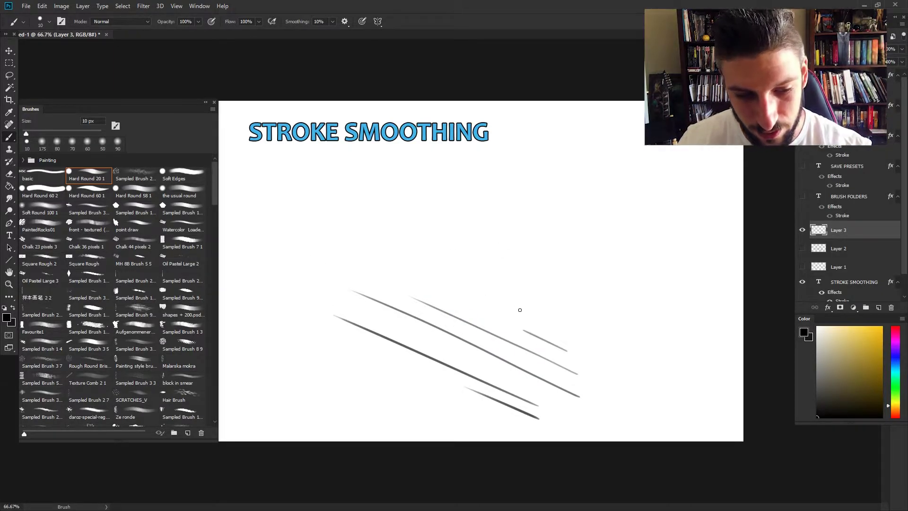
{"action": "left_click_drag", "start_coordinate": [508, 246], "coordinate": [523, 316]}
{"action": "left_click_drag", "start_coordinate": [435, 240], "coordinate": [459, 327]}
{"action": "left_click_drag", "start_coordinate": [408, 228], "coordinate": [434, 314]}
{"action": "left_click_drag", "start_coordinate": [383, 207], "coordinate": [417, 340]}
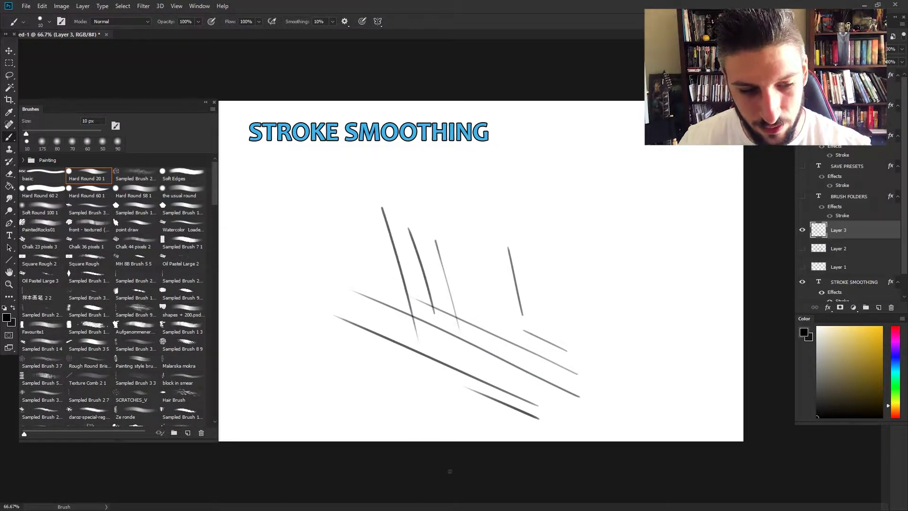
{"action": "left_click_drag", "start_coordinate": [533, 266], "coordinate": [364, 219]}
{"action": "left_click_drag", "start_coordinate": [540, 307], "coordinate": [364, 248]}
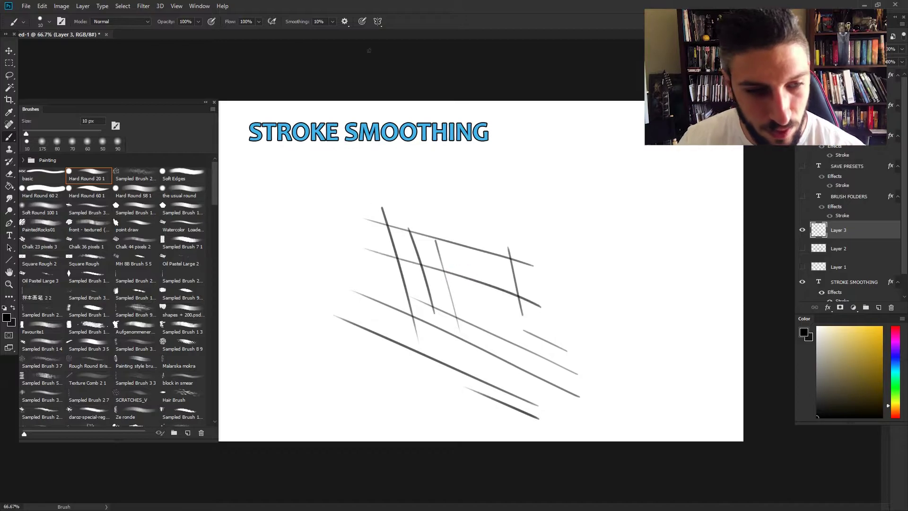
{"action": "mouse_move", "coordinate": [653, 262]}
{"action": "left_mouse_down"}
{"action": "mouse_move", "coordinate": [603, 333]}
{"action": "mouse_move", "coordinate": [577, 292]}
{"action": "left_mouse_up"}
{"action": "left_click_drag", "start_coordinate": [531, 238], "coordinate": [557, 275]}
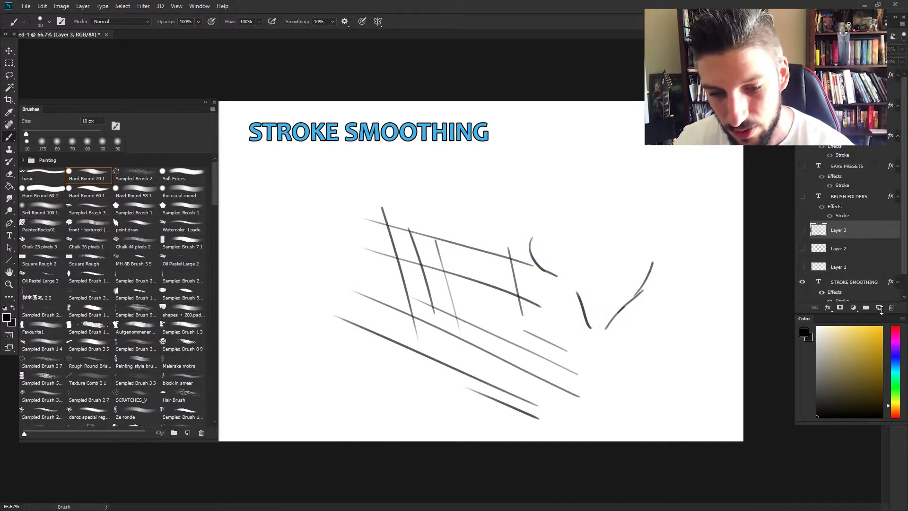
Step: Add a new layer with Layer 3 hidden, and turn off Pulled String Mode
{"action": "left_click", "coordinate": [879, 308]}
{"action": "left_click", "coordinate": [803, 248]}
{"action": "left_click", "coordinate": [344, 22]}
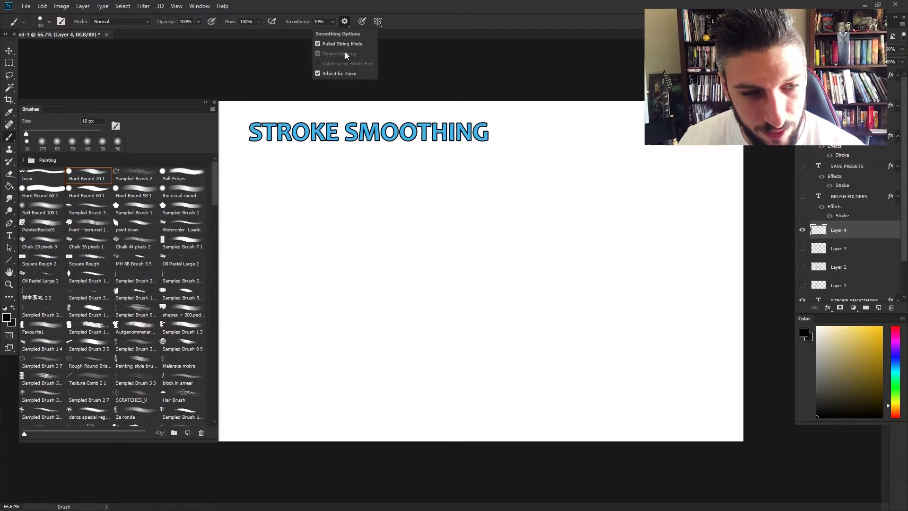
{"action": "left_click", "coordinate": [318, 44]}
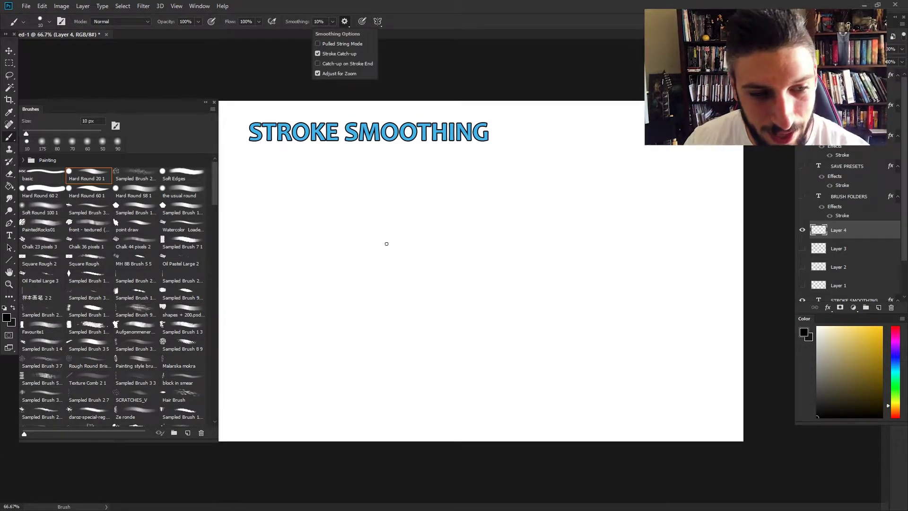
Step: Sketch a head on Layer 4 with its outline, curved facial guidelines, a detailed ear and an extra contour along the back of the skull
{"action": "left_click", "coordinate": [543, 268]}
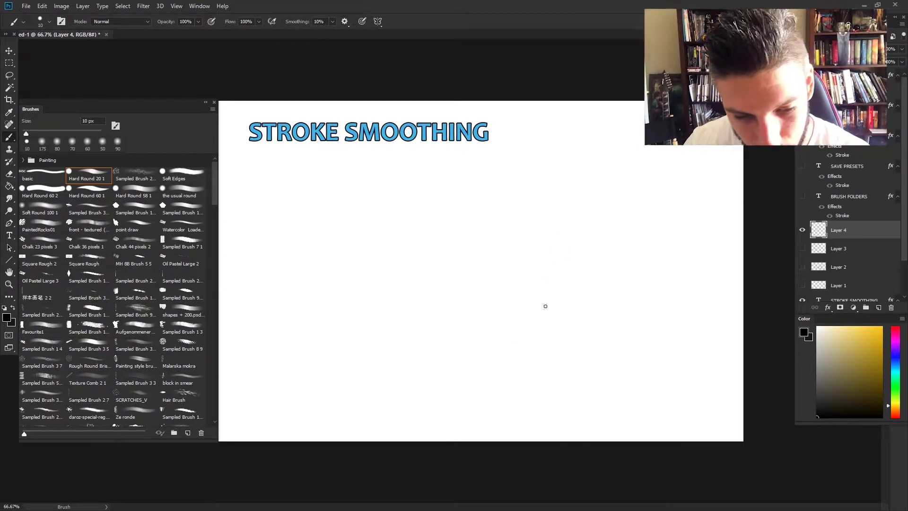
{"action": "mouse_move", "coordinate": [556, 274]}
{"action": "left_mouse_down"}
{"action": "mouse_move", "coordinate": [540, 327]}
{"action": "mouse_move", "coordinate": [470, 382]}
{"action": "mouse_move", "coordinate": [455, 382]}
{"action": "mouse_move", "coordinate": [400, 307]}
{"action": "mouse_move", "coordinate": [372, 238]}
{"action": "mouse_move", "coordinate": [531, 178]}
{"action": "mouse_move", "coordinate": [557, 253]}
{"action": "left_mouse_up"}
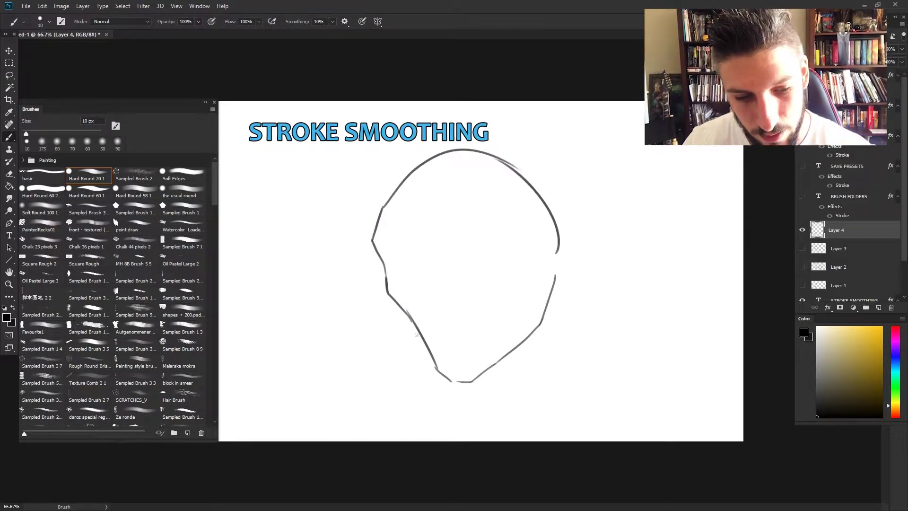
{"action": "left_click_drag", "start_coordinate": [409, 217], "coordinate": [472, 396]}
{"action": "mouse_move", "coordinate": [534, 256]}
{"action": "left_mouse_down"}
{"action": "mouse_move", "coordinate": [435, 299]}
{"action": "mouse_move", "coordinate": [366, 290]}
{"action": "mouse_move", "coordinate": [539, 278]}
{"action": "mouse_move", "coordinate": [574, 237]}
{"action": "mouse_move", "coordinate": [548, 311]}
{"action": "left_mouse_up"}
{"action": "key", "text": "ctrl+z"}
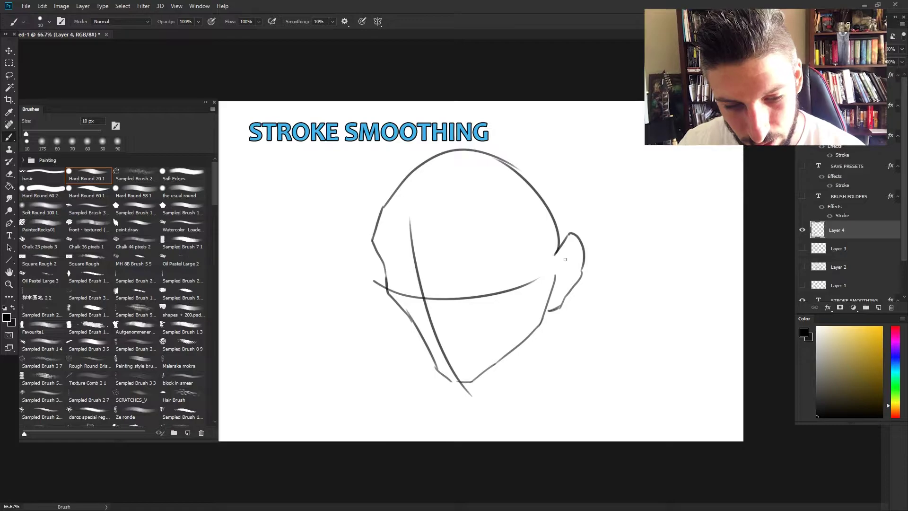
{"action": "mouse_move", "coordinate": [556, 267]}
{"action": "left_mouse_down"}
{"action": "mouse_move", "coordinate": [573, 264]}
{"action": "mouse_move", "coordinate": [550, 305]}
{"action": "left_mouse_up"}
{"action": "left_click_drag", "start_coordinate": [570, 242], "coordinate": [496, 158]}
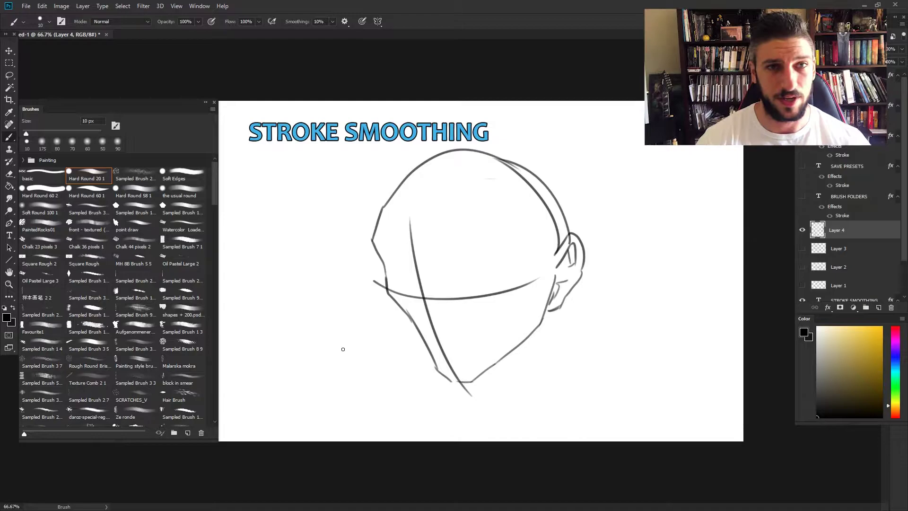
Step: Hide Layer 4 and the STROKE SMOOTHING title, then show and select the BRUSH FOLDERS title layer
{"action": "left_click", "coordinate": [802, 231]}
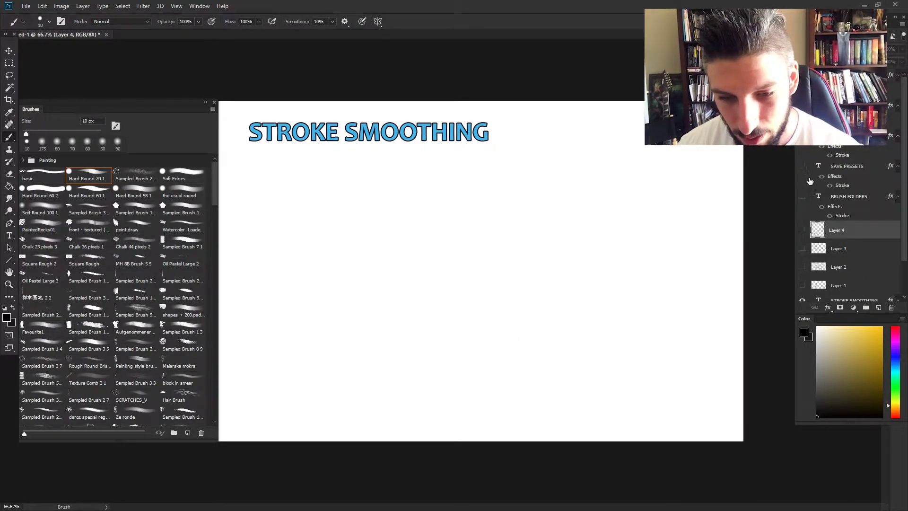
{"action": "left_click", "coordinate": [802, 300]}
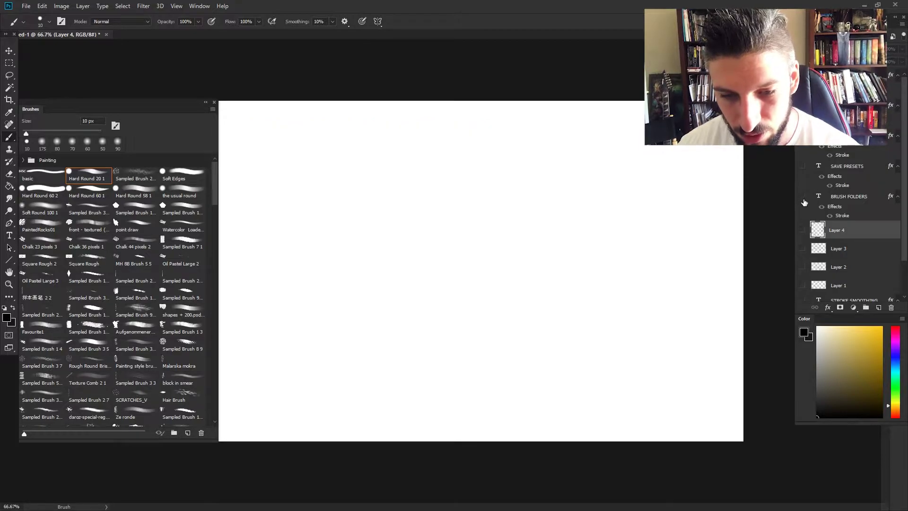
{"action": "left_click", "coordinate": [802, 196]}
{"action": "left_click", "coordinate": [847, 196]}
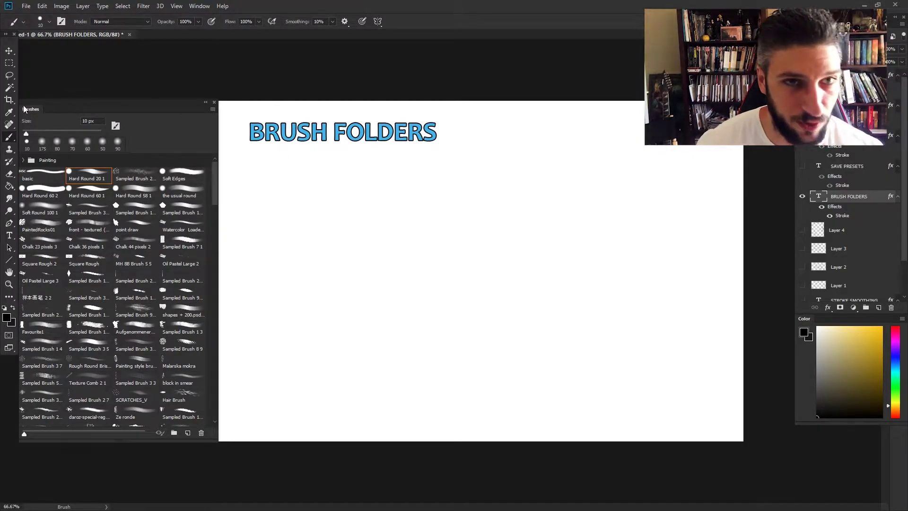
Step: Move the Brushes panel over the canvas and create a brush group named Foliage
{"action": "mouse_move", "coordinate": [32, 109]}
{"action": "left_mouse_down"}
{"action": "mouse_move", "coordinate": [169, 105]}
{"action": "mouse_move", "coordinate": [340, 76]}
{"action": "left_mouse_up"}
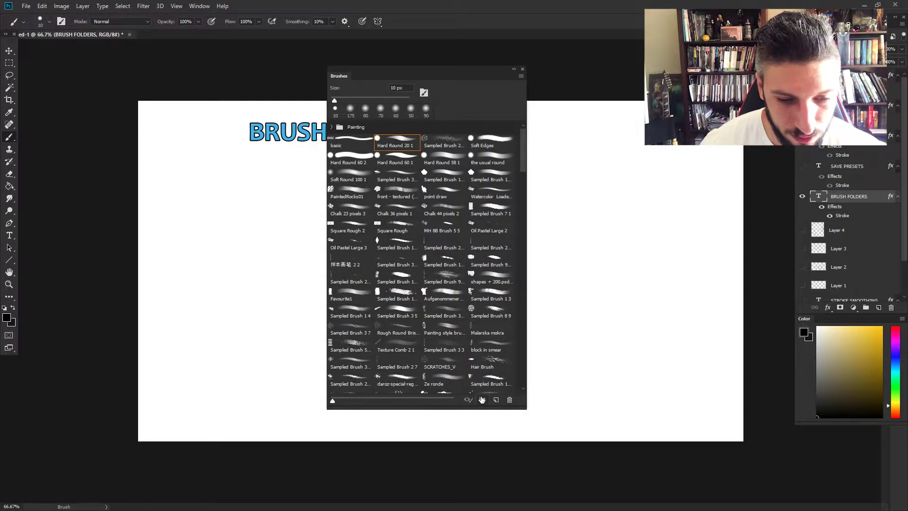
{"action": "left_click", "coordinate": [482, 399]}
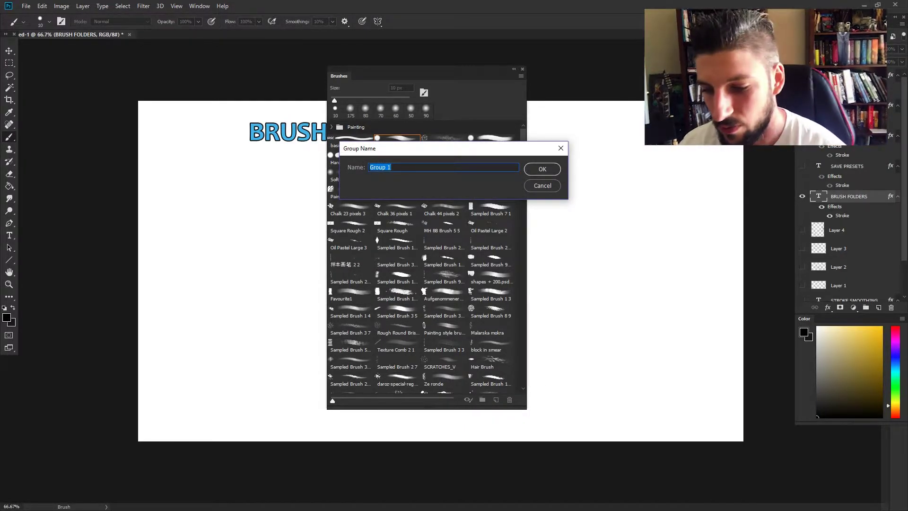
{"action": "type", "text": "Foliage"}
{"action": "key", "text": "Return"}
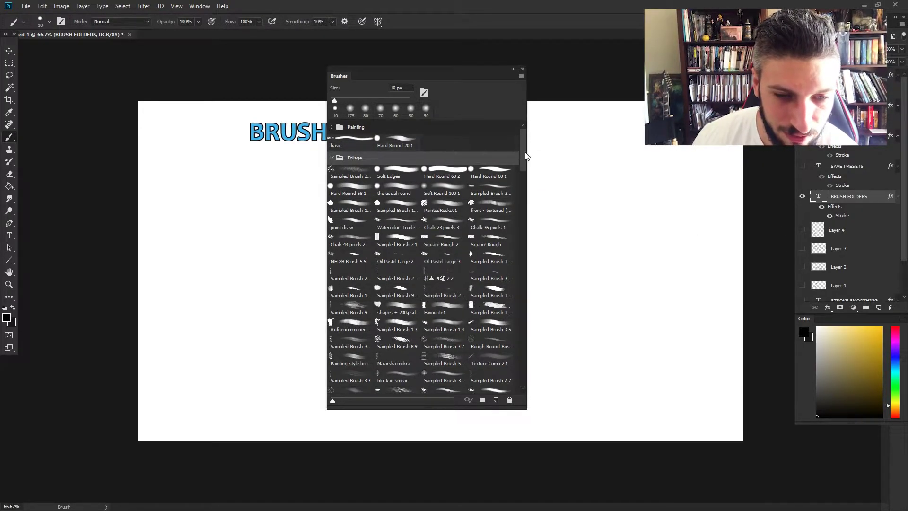
Step: Enlarge the Brushes panel over the canvas and increase the brush preview size to four columns
{"action": "mouse_move", "coordinate": [526, 153]}
{"action": "left_mouse_down"}
{"action": "mouse_move", "coordinate": [530, 268]}
{"action": "mouse_move", "coordinate": [520, 301]}
{"action": "mouse_move", "coordinate": [522, 213]}
{"action": "left_mouse_up"}
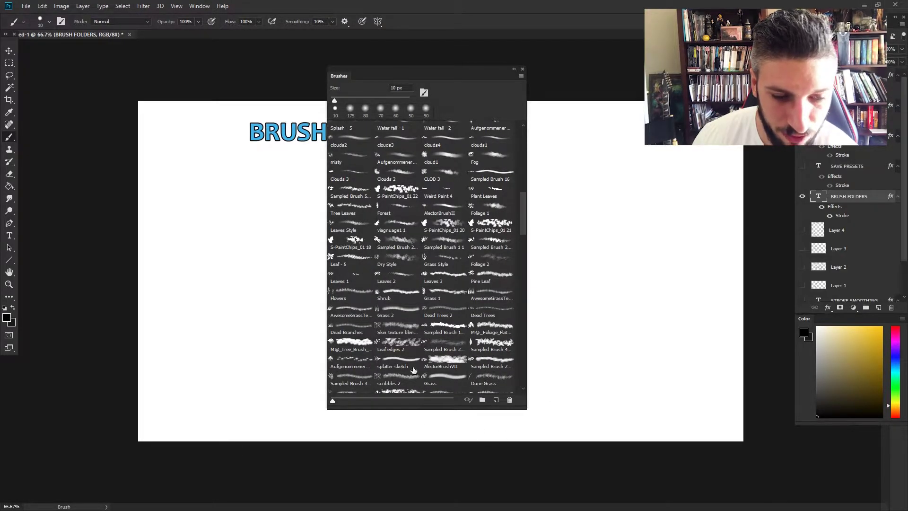
{"action": "mouse_move", "coordinate": [526, 409]}
{"action": "left_mouse_down"}
{"action": "mouse_move", "coordinate": [570, 403]}
{"action": "mouse_move", "coordinate": [772, 476]}
{"action": "mouse_move", "coordinate": [784, 459]}
{"action": "left_mouse_up"}
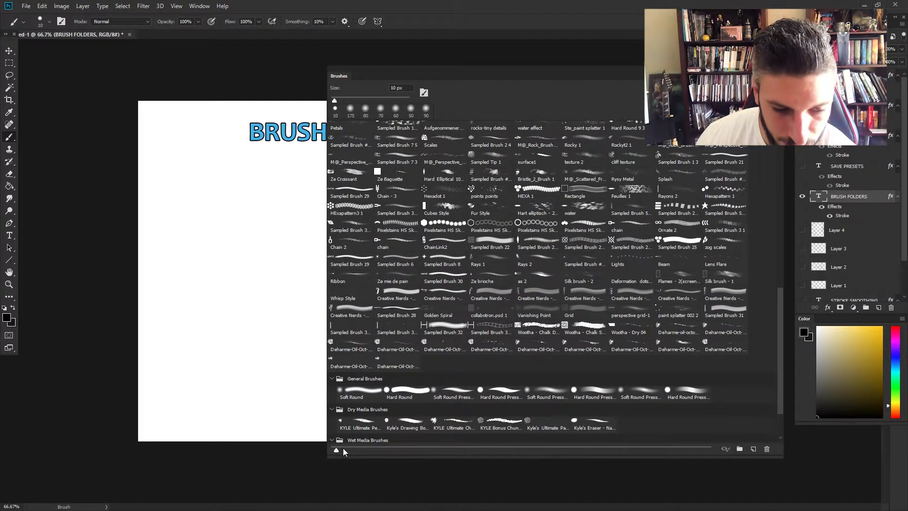
{"action": "left_click_drag", "start_coordinate": [356, 450], "coordinate": [442, 450]}
{"action": "left_click", "coordinate": [485, 450]}
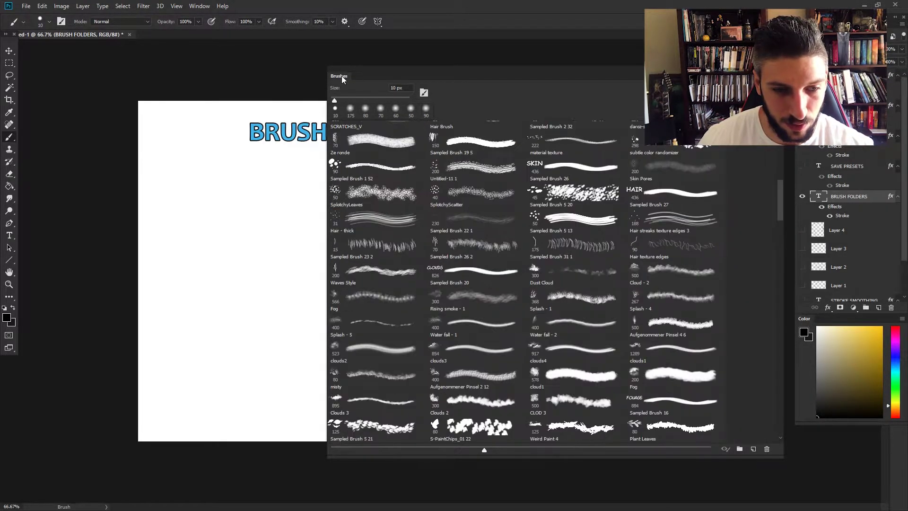
{"action": "left_click_drag", "start_coordinate": [342, 76], "coordinate": [325, 86]}
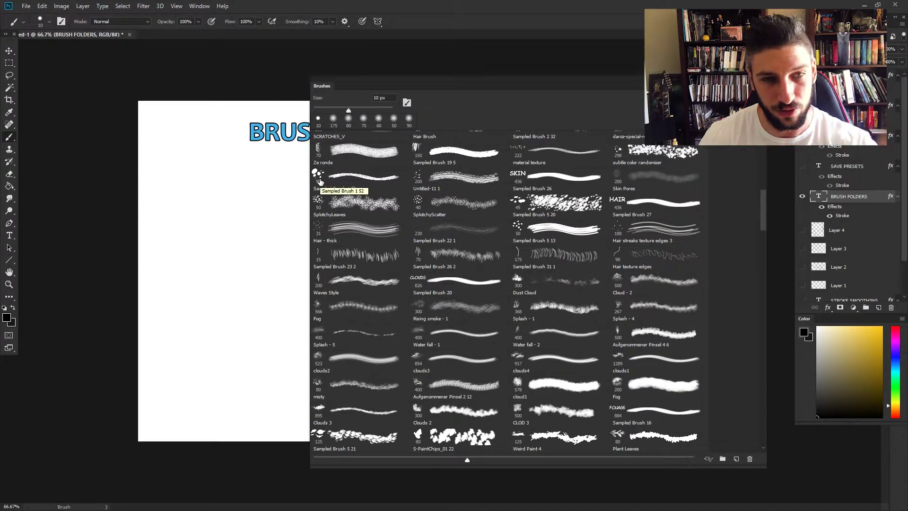
Step: Select the Sampled Brush 1 52 preset, then return to the recent 10 px brush
{"action": "left_click", "coordinate": [320, 182]}
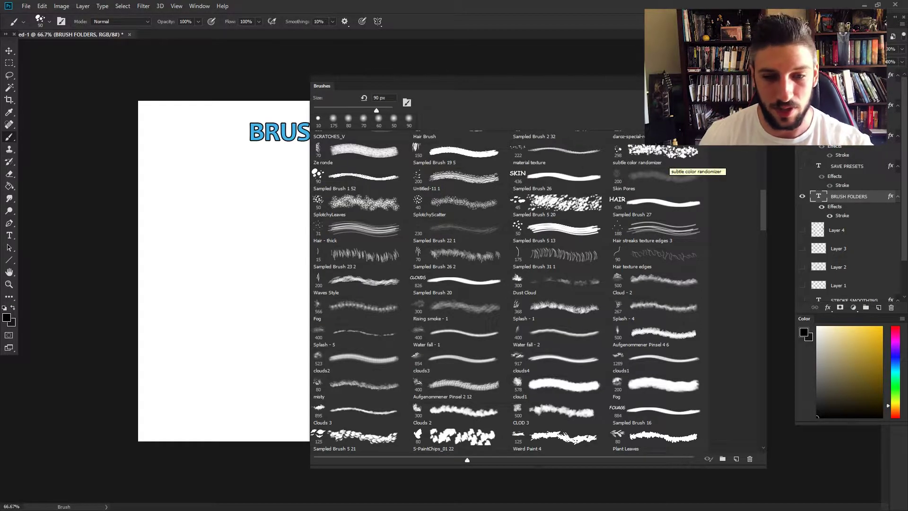
{"action": "left_click", "coordinate": [317, 119]}
Step: Turn the Brush Tip display off for the brush list and switch it back on
{"action": "left_click", "coordinate": [762, 85]}
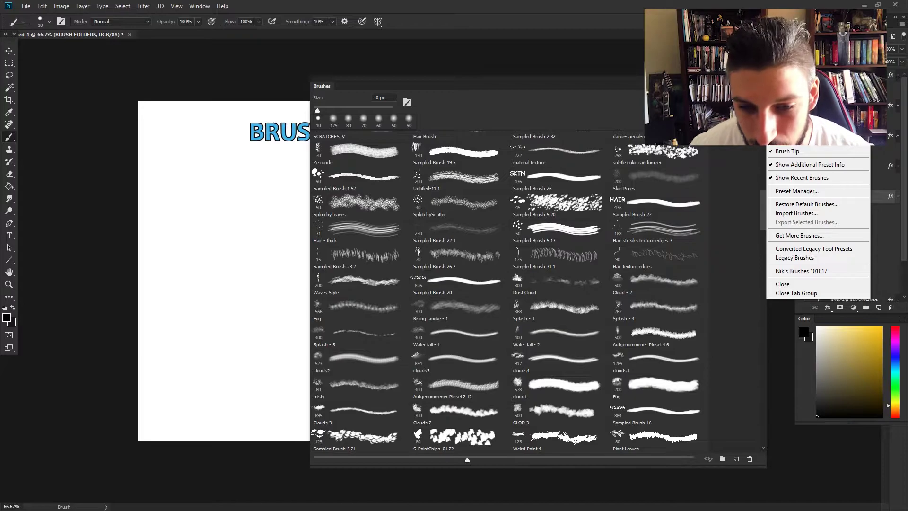
{"action": "left_click", "coordinate": [791, 151]}
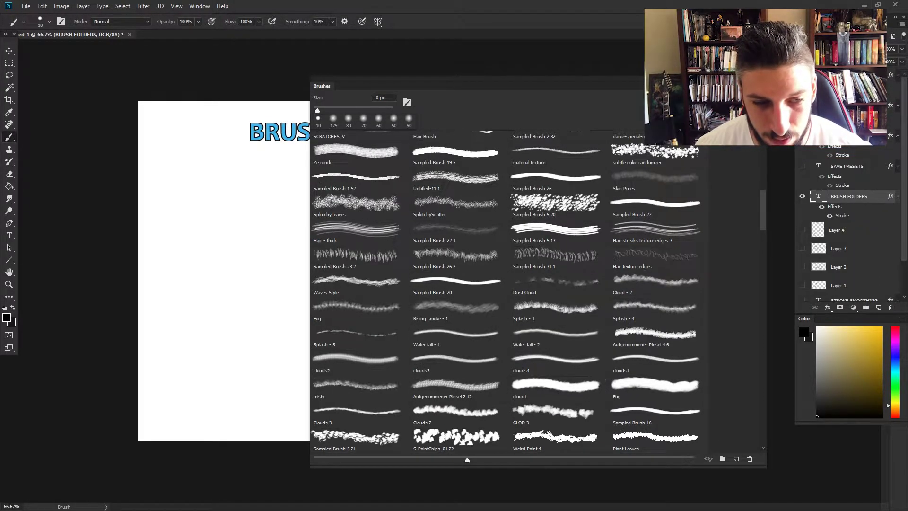
{"action": "left_click", "coordinate": [762, 86]}
{"action": "left_click", "coordinate": [791, 149]}
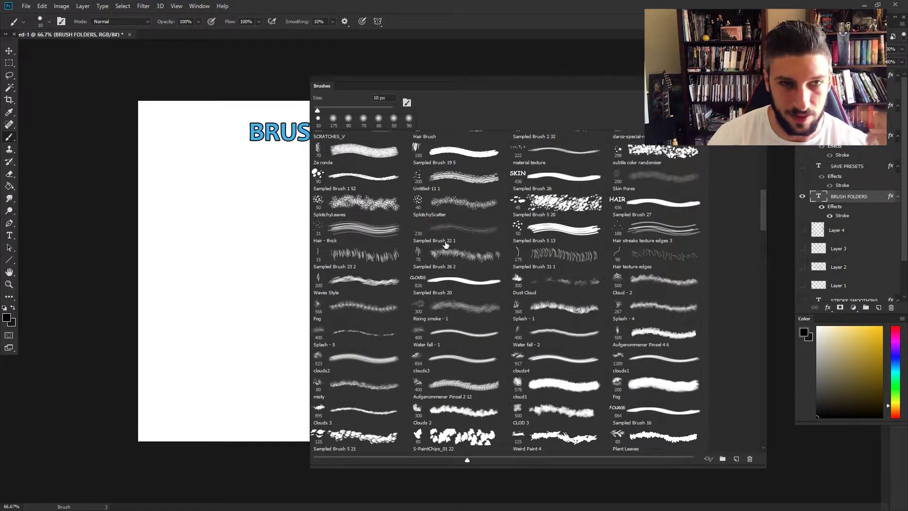
Step: Shrink the brush previews and select the Scattered Maple Leaves preset among the foliage brushes
{"action": "scroll", "coordinate": [534, 277], "scroll_direction": "up", "scroll_amount": 1}
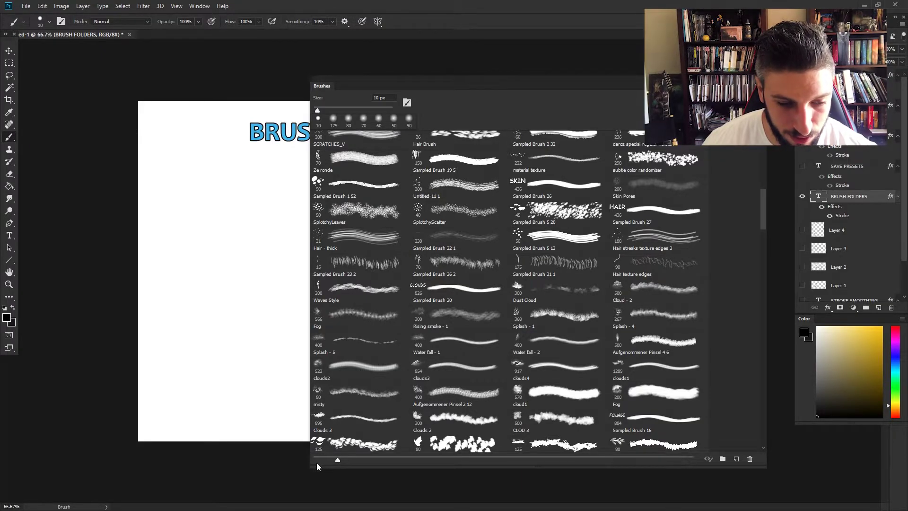
{"action": "left_click", "coordinate": [337, 459]}
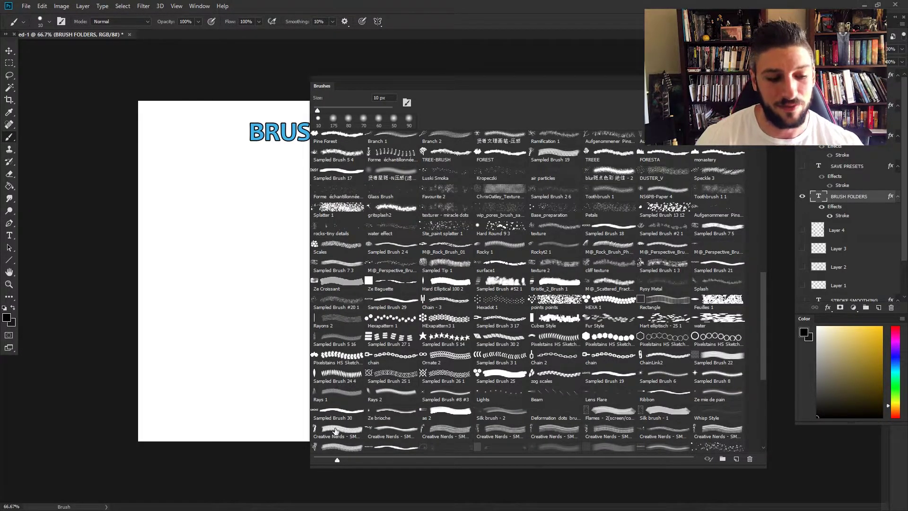
{"action": "scroll", "coordinate": [530, 333], "scroll_direction": "up", "scroll_amount": 1}
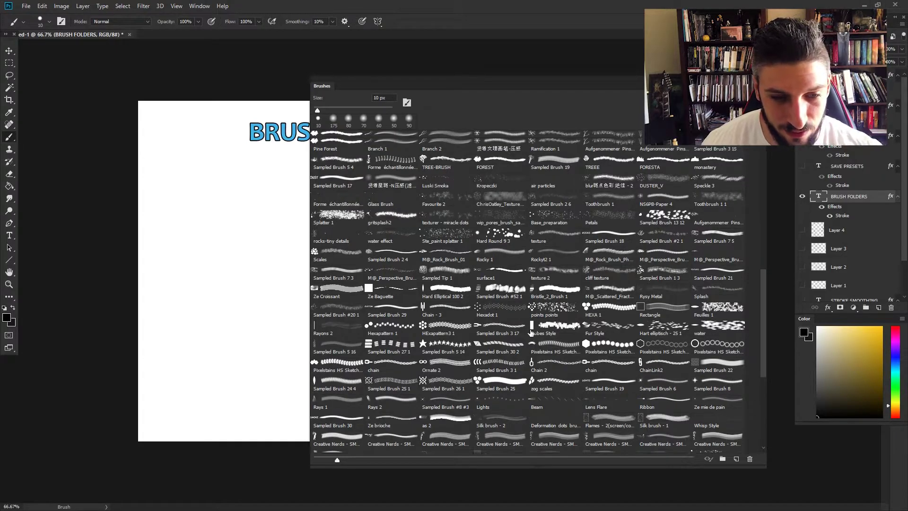
{"action": "scroll", "coordinate": [558, 369], "scroll_direction": "up", "scroll_amount": 3}
{"action": "scroll", "coordinate": [712, 386], "scroll_direction": "up", "scroll_amount": 10}
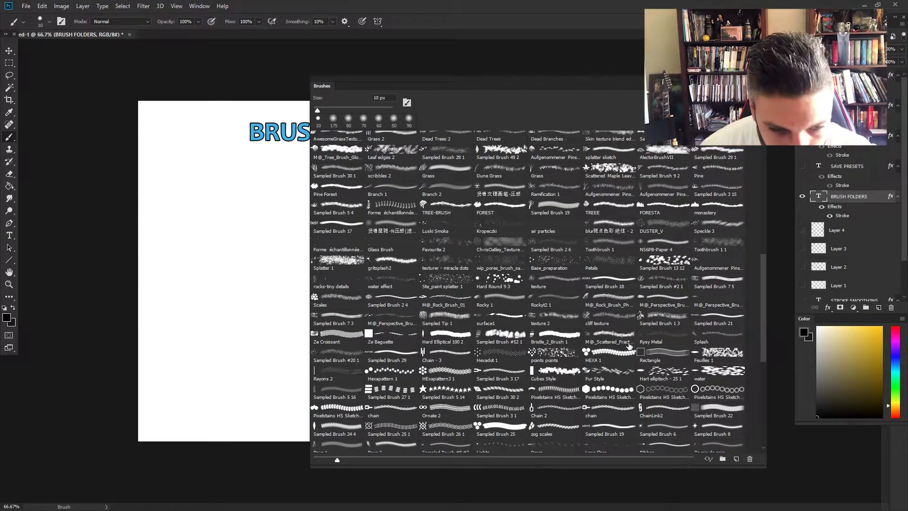
{"action": "scroll", "coordinate": [629, 347], "scroll_direction": "up", "scroll_amount": 9}
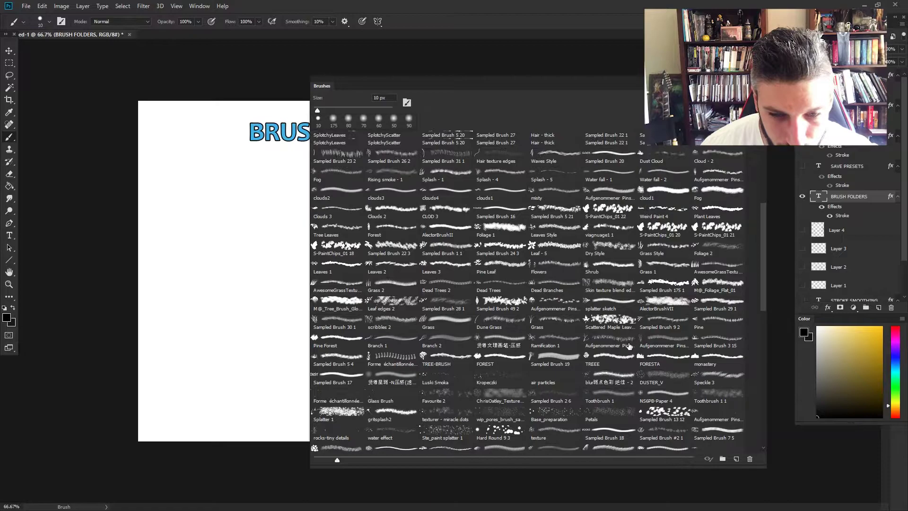
{"action": "left_click", "coordinate": [601, 363]}
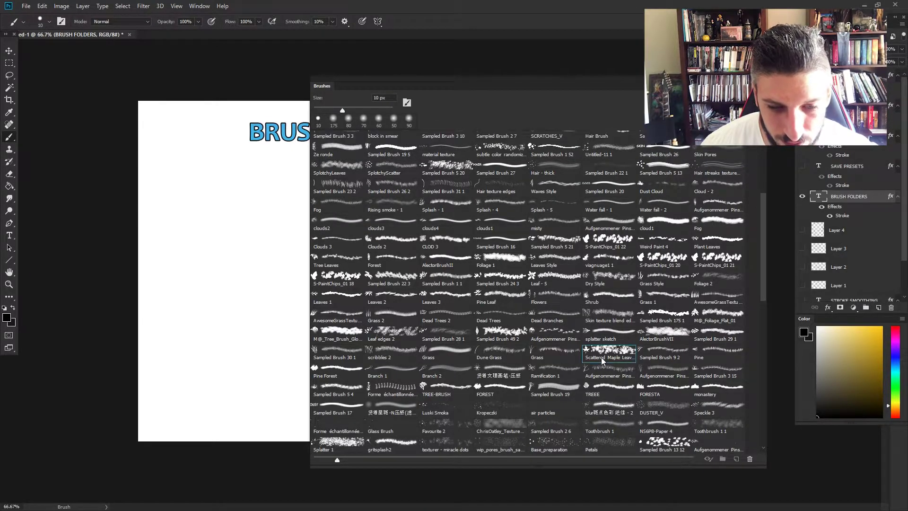
Step: Reduce the brush previews to the smallest size and move the Scattered Maple Leaves preset into the Foliage group
{"action": "scroll", "coordinate": [602, 363], "scroll_direction": "up", "scroll_amount": 3}
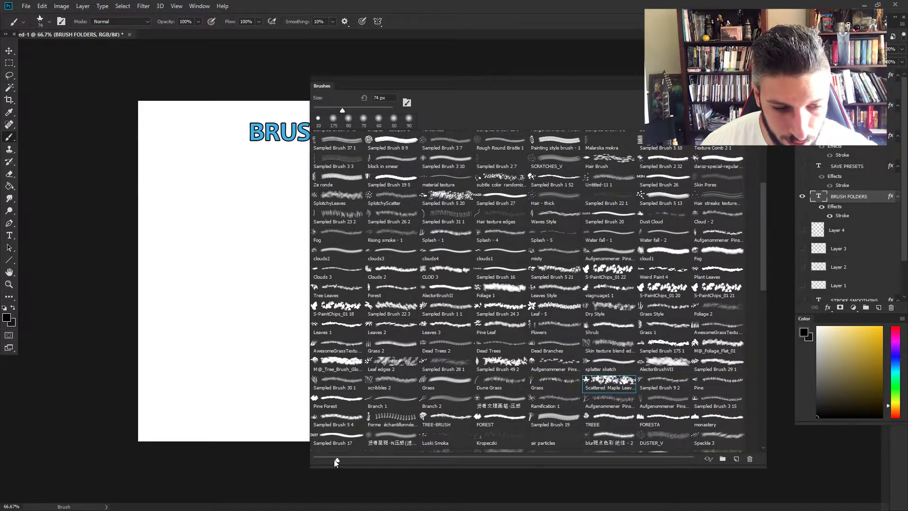
{"action": "left_click_drag", "start_coordinate": [335, 459], "coordinate": [313, 459]}
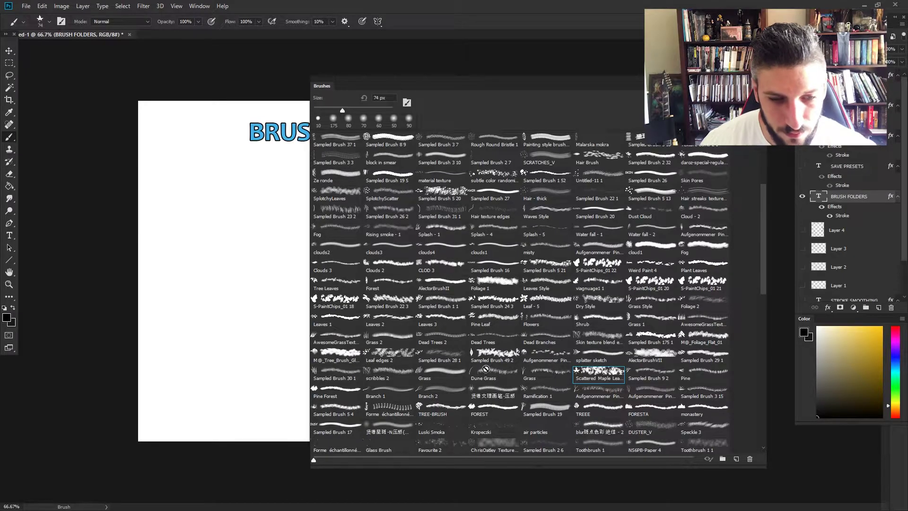
{"action": "scroll", "coordinate": [533, 438], "scroll_direction": "up", "scroll_amount": 4}
{"action": "scroll", "coordinate": [533, 440], "scroll_direction": "up", "scroll_amount": 2}
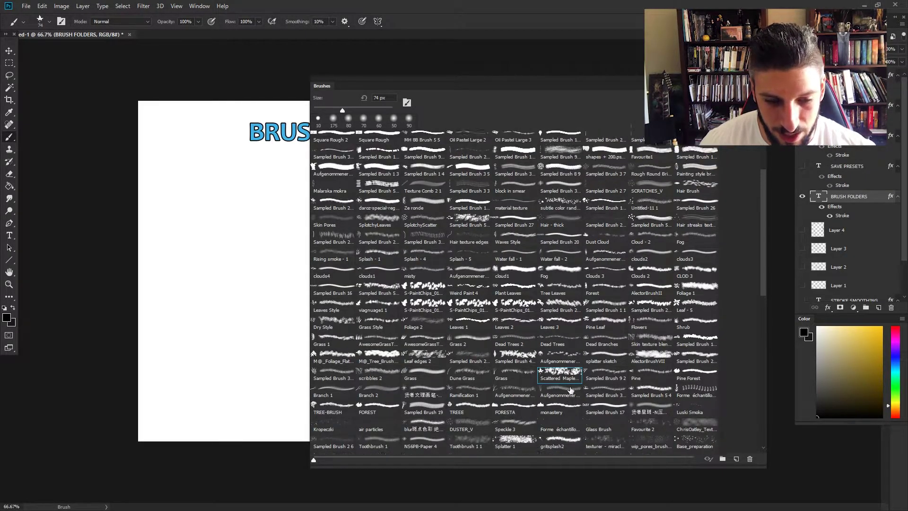
{"action": "left_click_drag", "start_coordinate": [491, 235], "coordinate": [402, 141]}
{"action": "scroll", "coordinate": [410, 205], "scroll_direction": "up", "scroll_amount": 3}
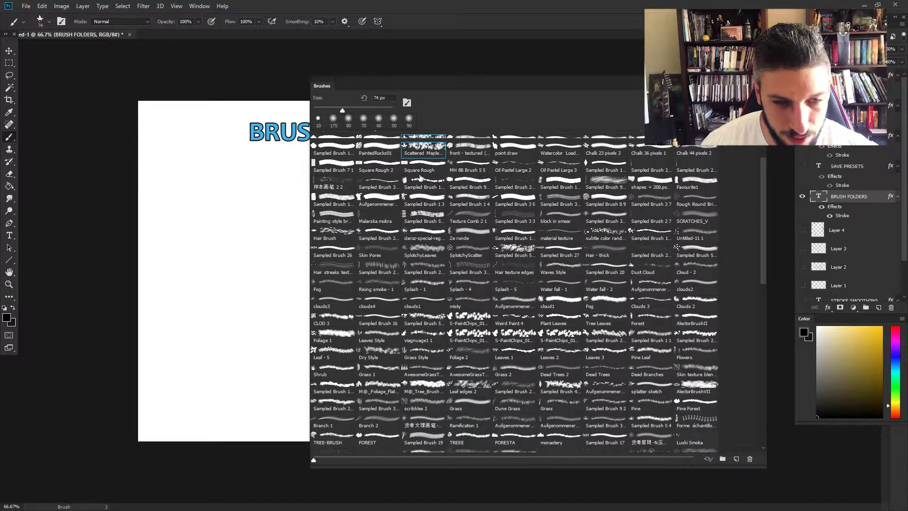
{"action": "left_click_drag", "start_coordinate": [410, 199], "coordinate": [313, 179]}
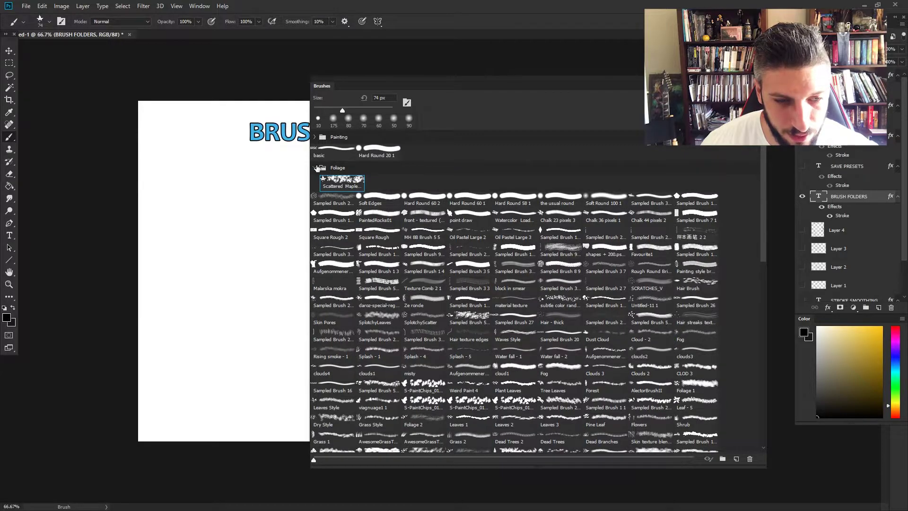
Step: Collapse and expand the Foliage group twice to check which brushes it contains
{"action": "left_click", "coordinate": [314, 168]}
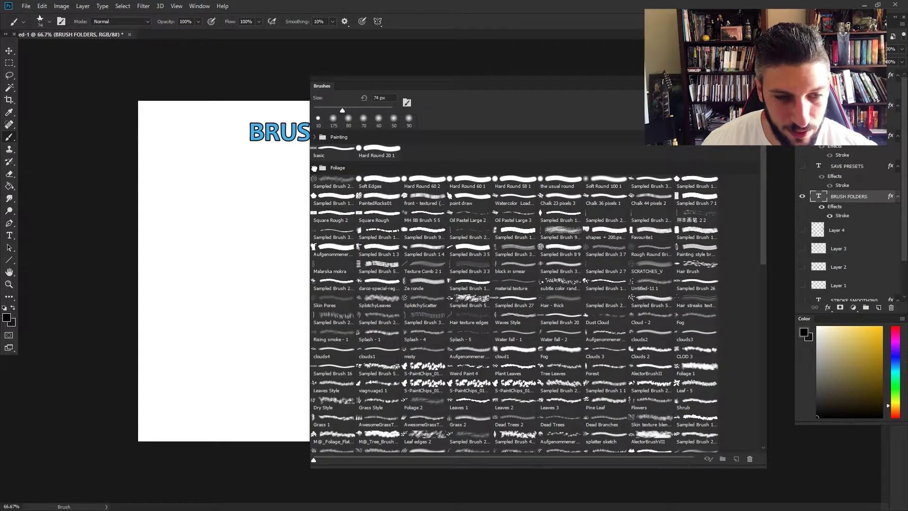
{"action": "left_click", "coordinate": [315, 167]}
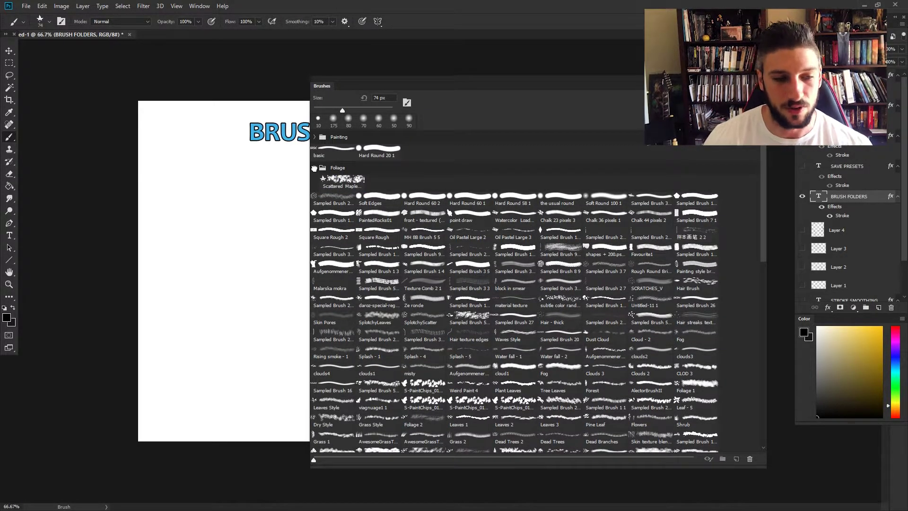
{"action": "left_click", "coordinate": [315, 167]}
{"action": "left_click", "coordinate": [315, 168]}
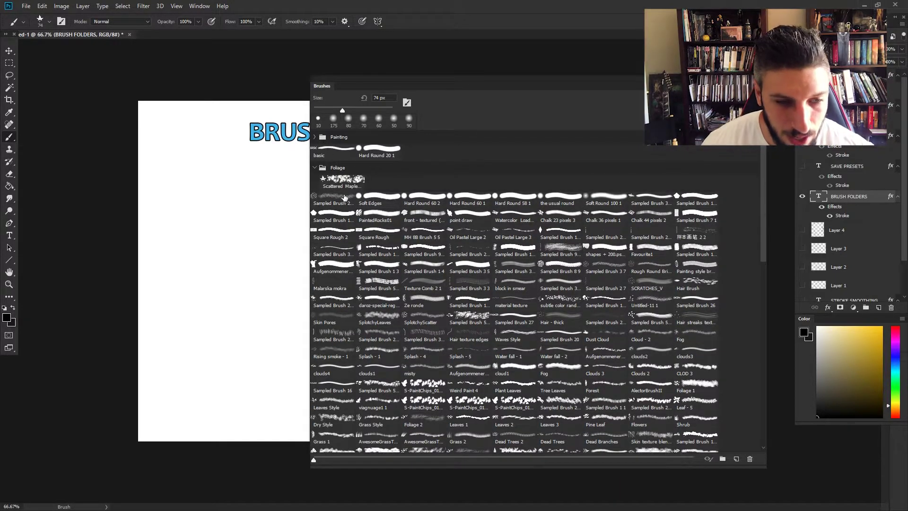
Step: Select the basic brush preset, enlarge the brush previews to view its label, and shrink them back to a small size
{"action": "left_click", "coordinate": [333, 151]}
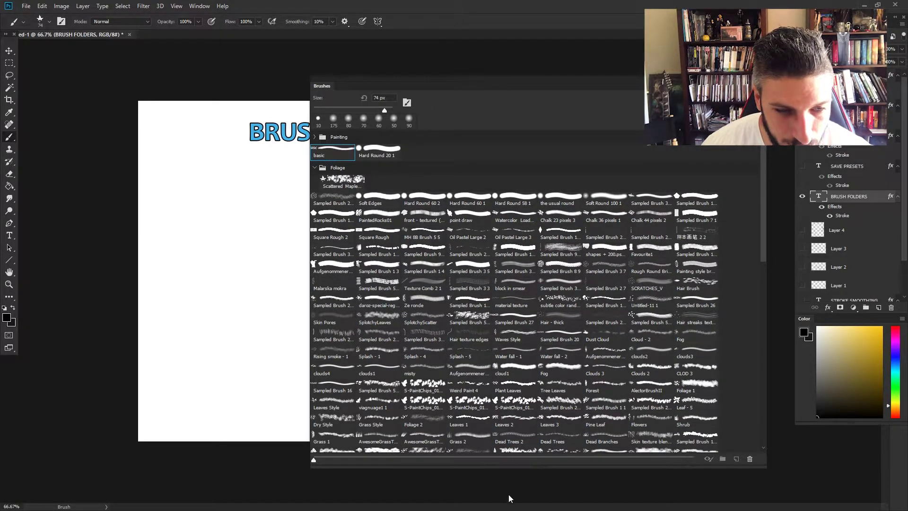
{"action": "left_click", "coordinate": [680, 459]}
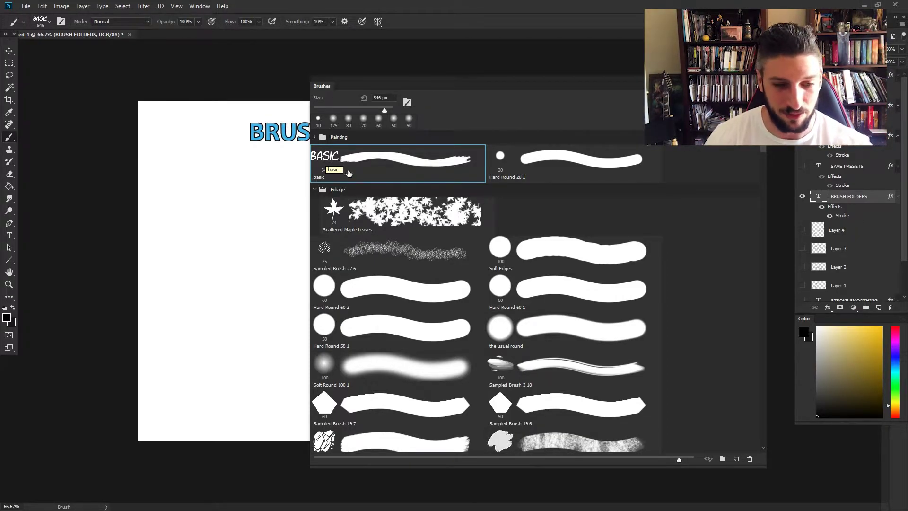
{"action": "left_click", "coordinate": [341, 459]}
{"action": "left_click_drag", "start_coordinate": [337, 461], "coordinate": [325, 460]}
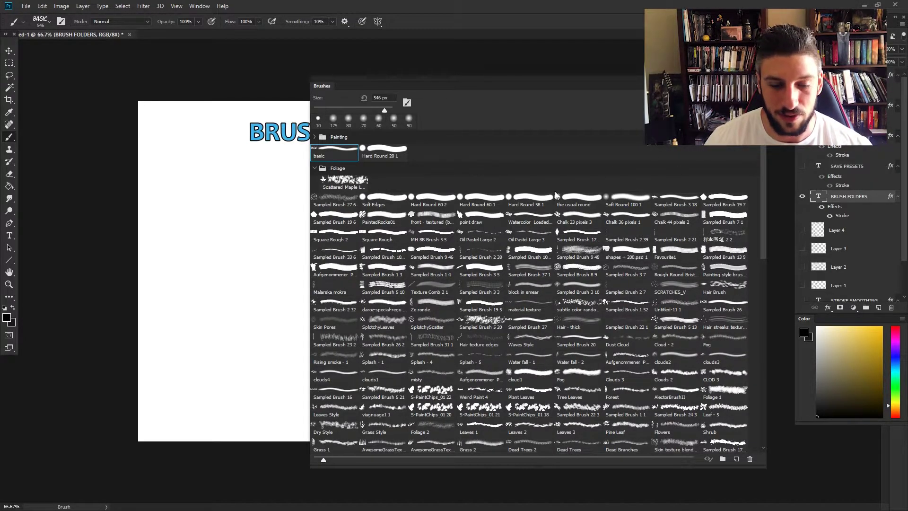
Step: Hide the BRUSH FOLDERS title layer, show the SAVE PRESETS title layer, and place the Brushes panel below the title
{"action": "mouse_move", "coordinate": [482, 275]}
{"action": "left_mouse_down"}
{"action": "mouse_move", "coordinate": [487, 266]}
{"action": "mouse_move", "coordinate": [463, 259]}
{"action": "mouse_move", "coordinate": [489, 267]}
{"action": "left_mouse_up"}
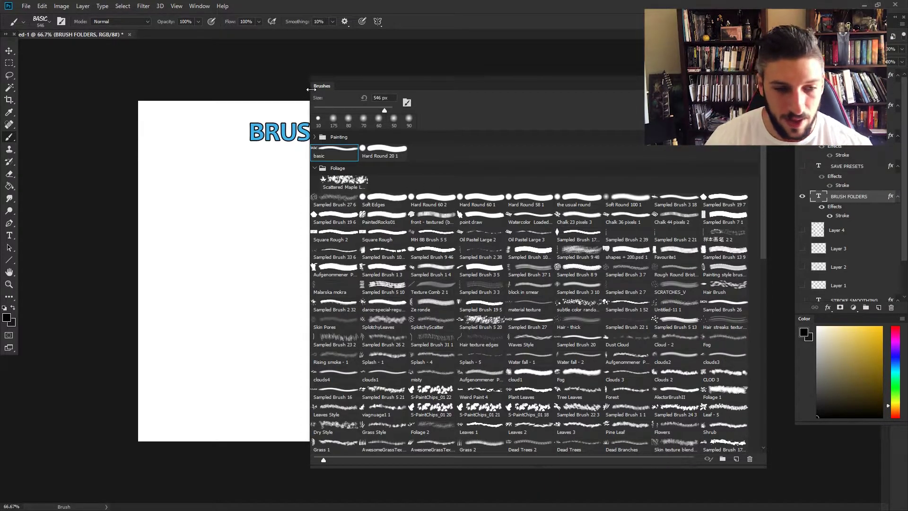
{"action": "left_click_drag", "start_coordinate": [340, 86], "coordinate": [137, 138]}
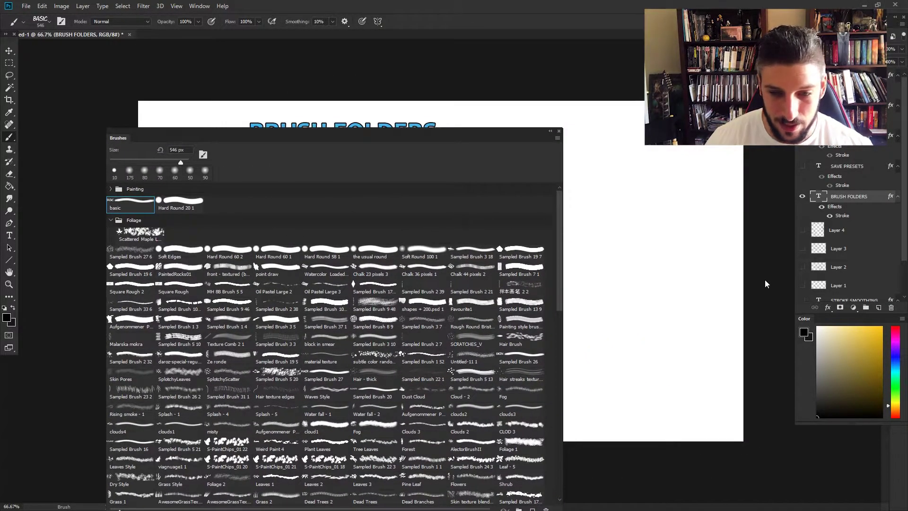
{"action": "left_click", "coordinate": [802, 197]}
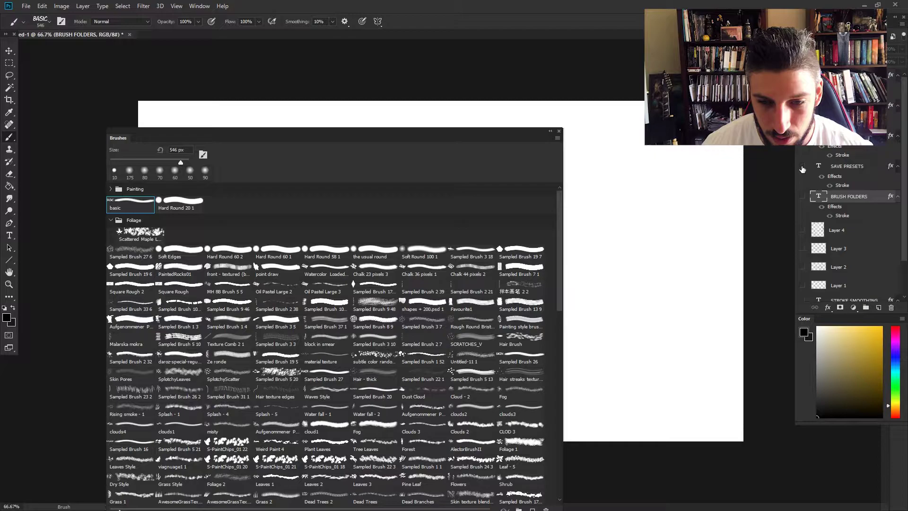
{"action": "left_click", "coordinate": [821, 175]}
{"action": "mouse_move", "coordinate": [110, 140]}
{"action": "left_mouse_down"}
{"action": "mouse_move", "coordinate": [261, 210]}
{"action": "mouse_move", "coordinate": [249, 187]}
{"action": "left_mouse_up"}
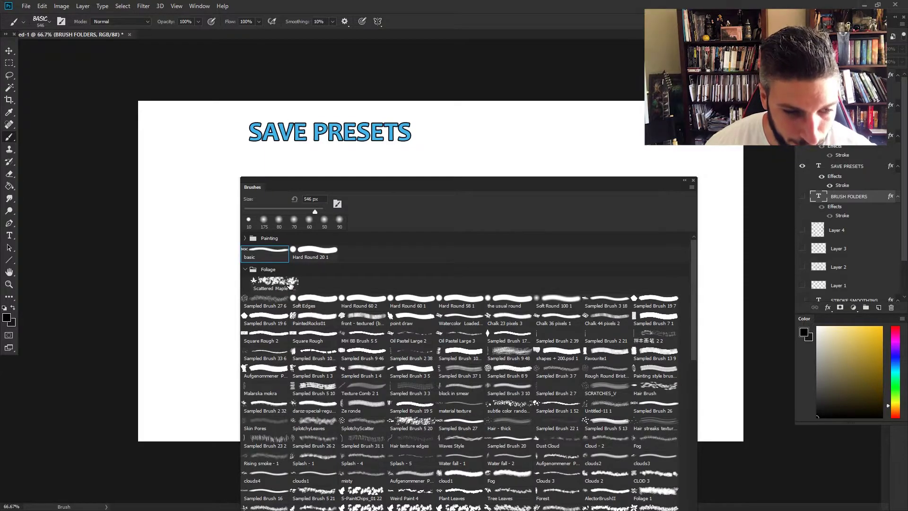
Step: Select the Hard Round 20 1 preset, narrow the Brushes panel to two columns, and place it beside the canvas
{"action": "left_click", "coordinate": [309, 257]}
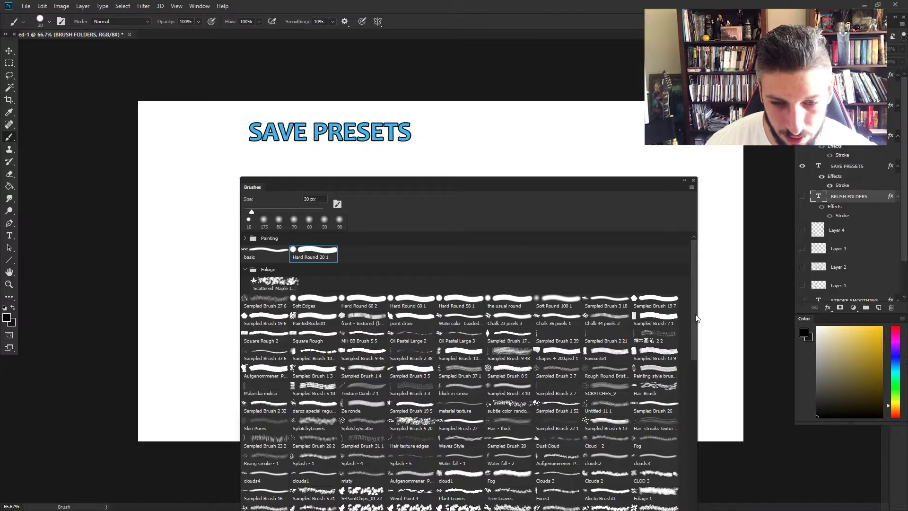
{"action": "left_click_drag", "start_coordinate": [698, 315], "coordinate": [390, 303]}
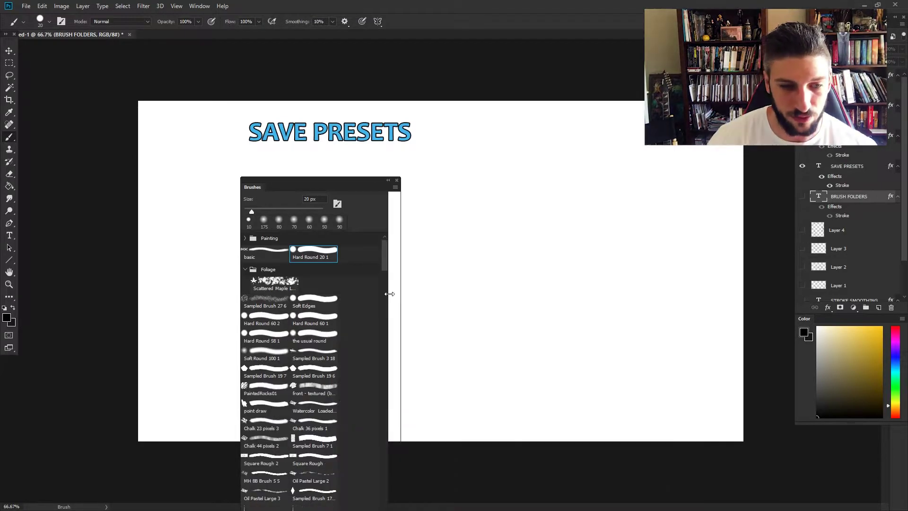
{"action": "left_click_drag", "start_coordinate": [252, 191], "coordinate": [68, 183]}
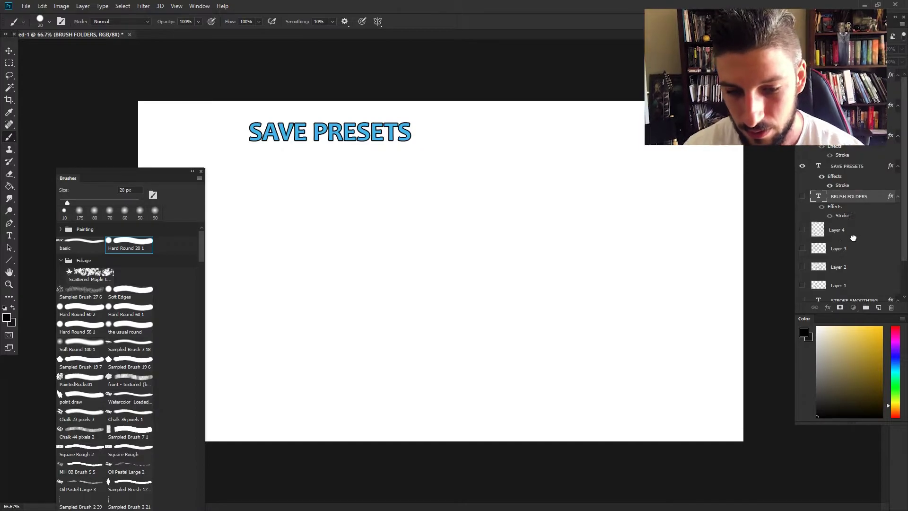
Step: Add a new layer above Layer 4 and choose a dark red foreground color
{"action": "left_click", "coordinate": [851, 231]}
{"action": "left_click", "coordinate": [877, 307]}
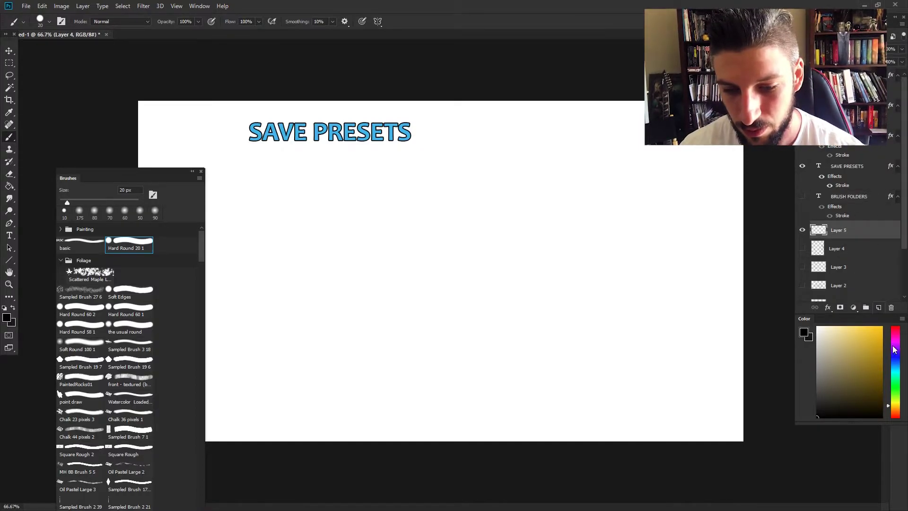
{"action": "left_click", "coordinate": [895, 416]}
{"action": "left_click_drag", "start_coordinate": [865, 369], "coordinate": [866, 366]}
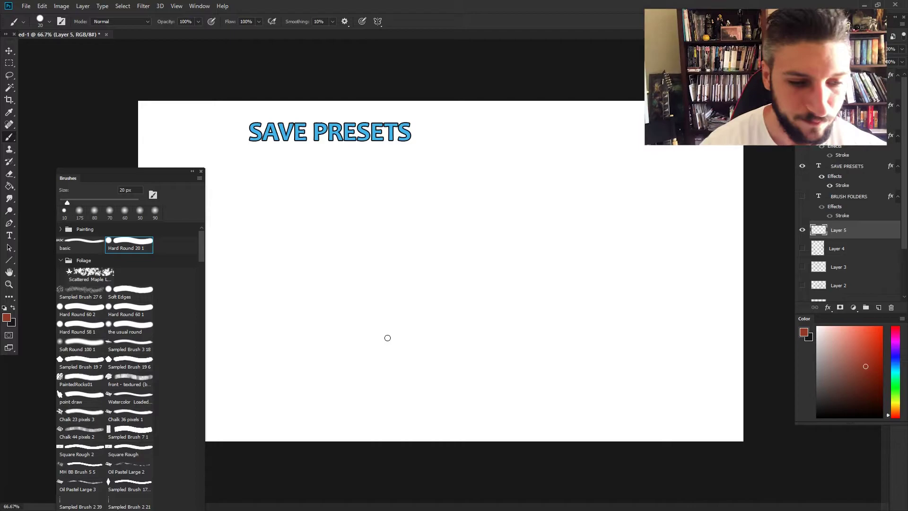
Step: Set the brush size to 40 px and smoothing to 0%, and scribble red test strokes across the middle of the canvas
{"action": "key", "text": "bracketright"}
{"action": "key", "text": "bracketright"}
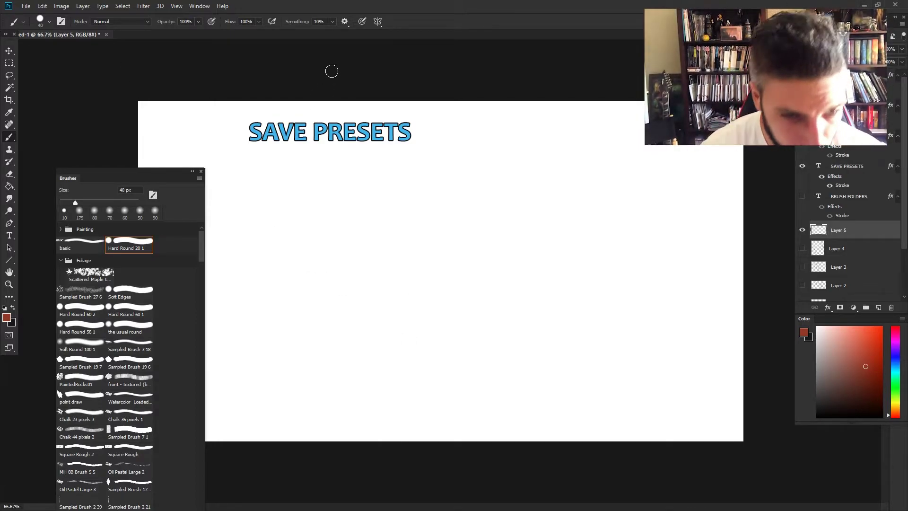
{"action": "left_click_drag", "start_coordinate": [304, 29], "coordinate": [277, 28]}
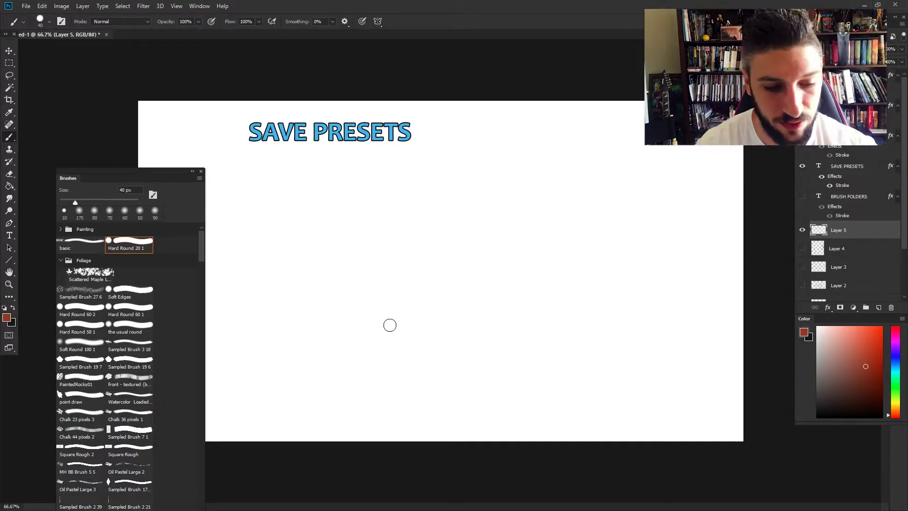
{"action": "mouse_move", "coordinate": [450, 331]}
{"action": "left_mouse_down"}
{"action": "mouse_move", "coordinate": [395, 284]}
{"action": "mouse_move", "coordinate": [403, 330]}
{"action": "mouse_move", "coordinate": [374, 358]}
{"action": "mouse_move", "coordinate": [314, 271]}
{"action": "mouse_move", "coordinate": [298, 288]}
{"action": "left_mouse_up"}
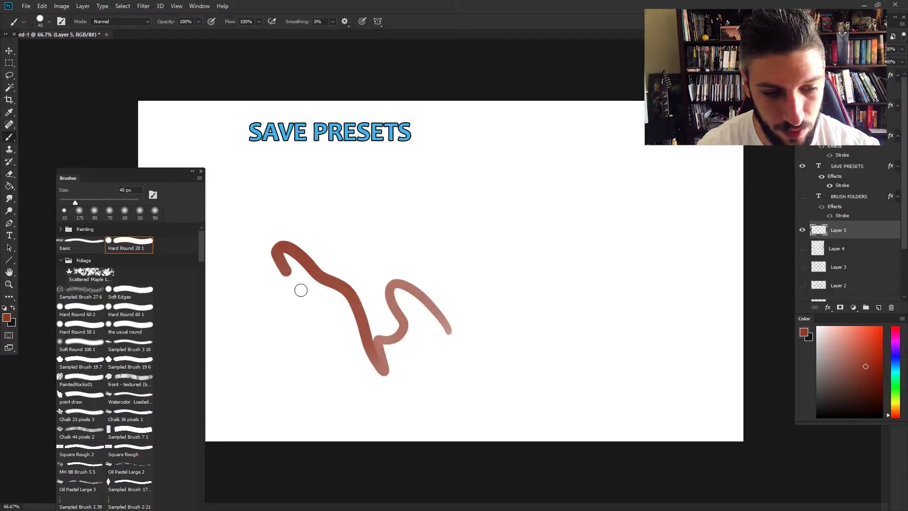
{"action": "mouse_move", "coordinate": [385, 248]}
{"action": "left_mouse_down"}
{"action": "mouse_move", "coordinate": [415, 239]}
{"action": "mouse_move", "coordinate": [400, 264]}
{"action": "mouse_move", "coordinate": [357, 290]}
{"action": "mouse_move", "coordinate": [338, 329]}
{"action": "mouse_move", "coordinate": [385, 298]}
{"action": "mouse_move", "coordinate": [376, 255]}
{"action": "mouse_move", "coordinate": [392, 309]}
{"action": "mouse_move", "coordinate": [296, 254]}
{"action": "mouse_move", "coordinate": [361, 308]}
{"action": "mouse_move", "coordinate": [298, 236]}
{"action": "left_mouse_up"}
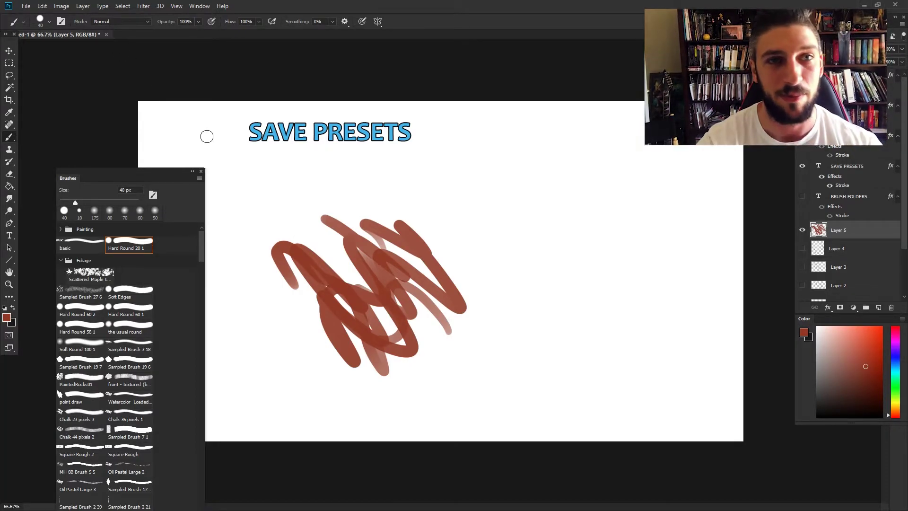
Step: Set the brush mode to Multiply and opacity to 90%, and paint strokes overlapping the existing scribble
{"action": "left_click", "coordinate": [113, 22]}
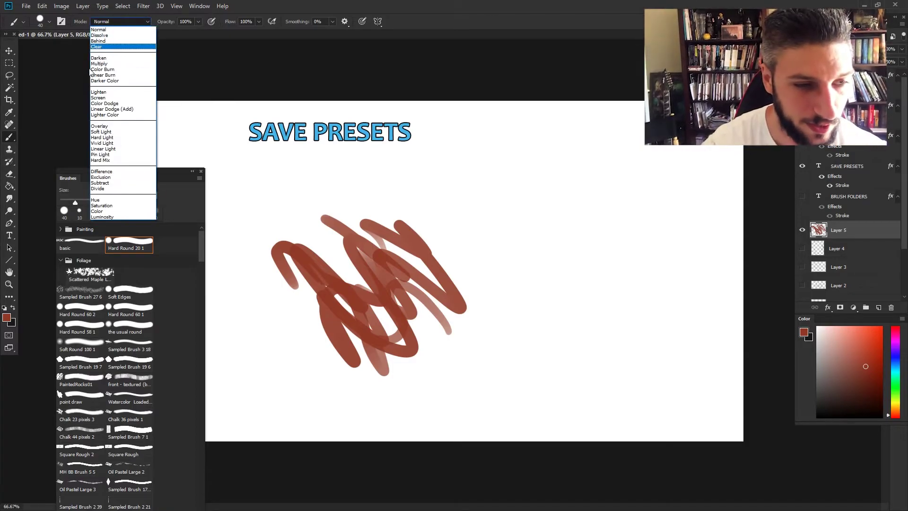
{"action": "left_click", "coordinate": [98, 64]}
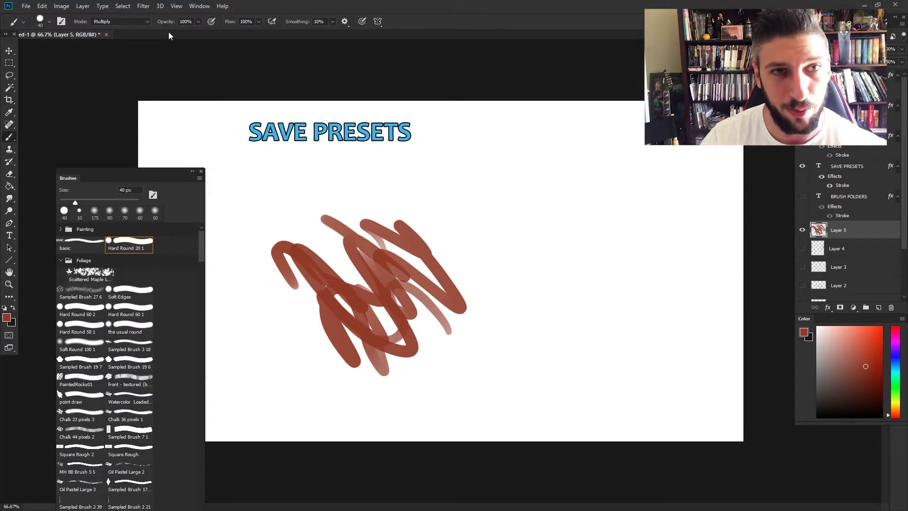
{"action": "left_click", "coordinate": [185, 22]}
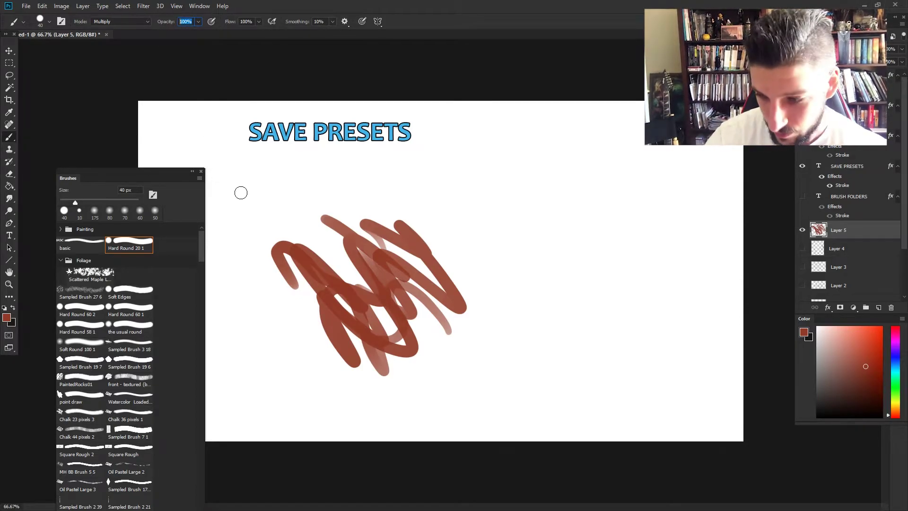
{"action": "type", "text": "90"}
{"action": "mouse_move", "coordinate": [475, 194]}
{"action": "left_mouse_down"}
{"action": "mouse_move", "coordinate": [473, 262]}
{"action": "mouse_move", "coordinate": [464, 221]}
{"action": "mouse_move", "coordinate": [417, 197]}
{"action": "mouse_move", "coordinate": [513, 268]}
{"action": "mouse_move", "coordinate": [408, 279]}
{"action": "left_mouse_up"}
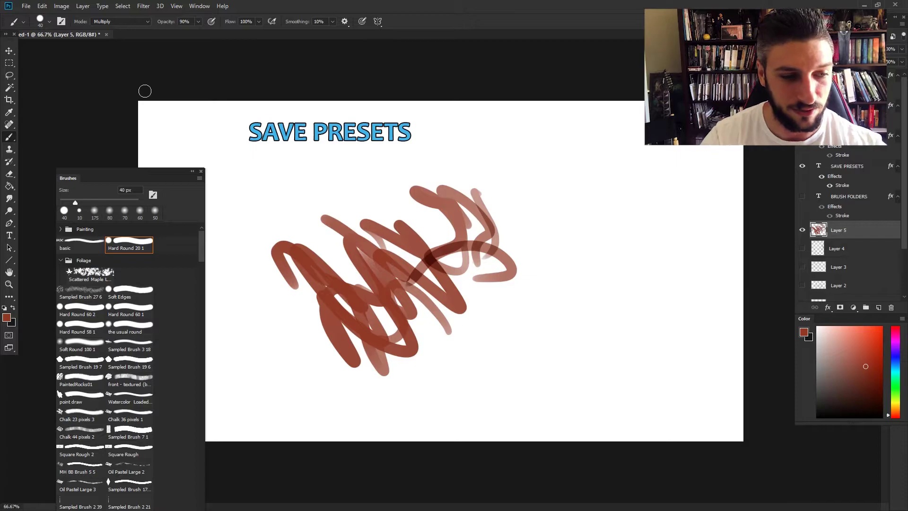
Step: Save the current brush as a new preset with its tool settings included, and paint two test strokes beside the scribble
{"action": "left_click", "coordinate": [199, 178]}
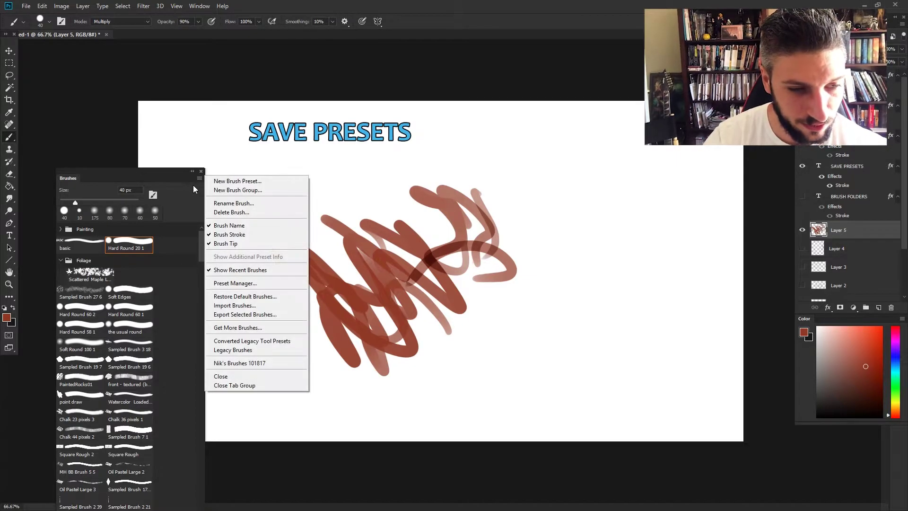
{"action": "left_click", "coordinate": [213, 181]}
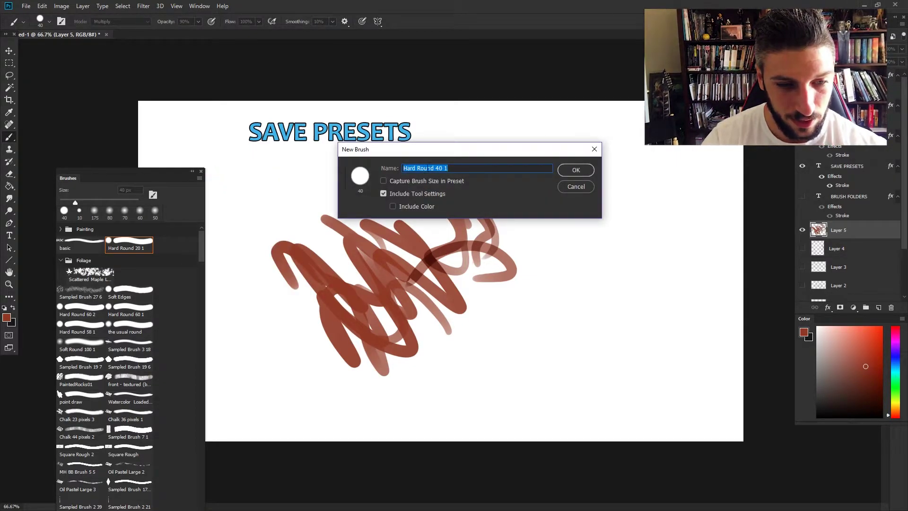
{"action": "key", "text": "Return"}
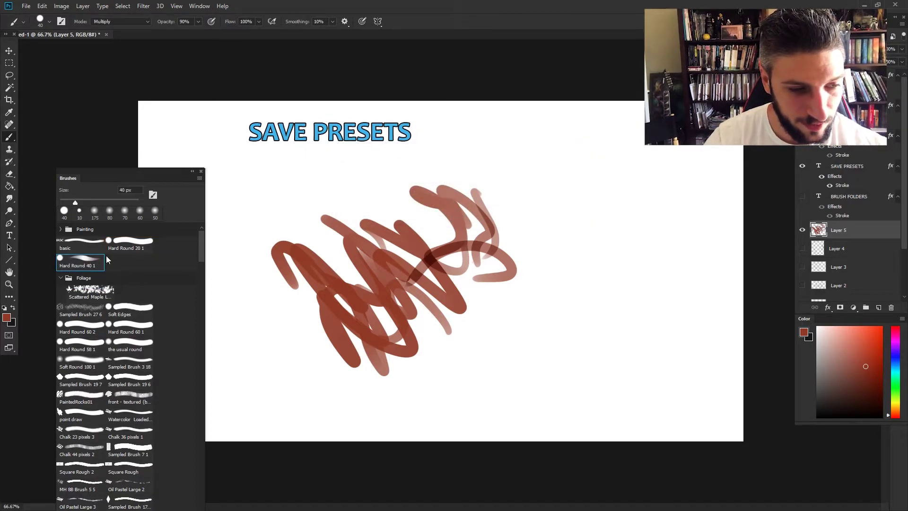
{"action": "mouse_move", "coordinate": [618, 273]}
{"action": "left_mouse_down"}
{"action": "mouse_move", "coordinate": [559, 349]}
{"action": "mouse_move", "coordinate": [533, 353]}
{"action": "left_mouse_up"}
{"action": "mouse_move", "coordinate": [523, 280]}
{"action": "left_mouse_down"}
{"action": "mouse_move", "coordinate": [562, 337]}
{"action": "mouse_move", "coordinate": [524, 340]}
{"action": "left_mouse_up"}
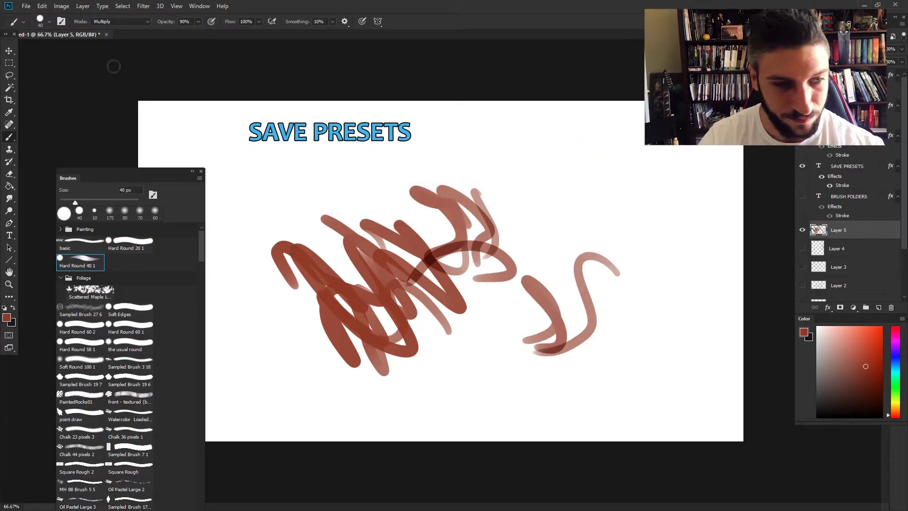
Step: Switch to the Hard Round 20 1 preset and set its mode to Normal, opacity to 100% and smoothing to 0%
{"action": "left_click", "coordinate": [121, 248]}
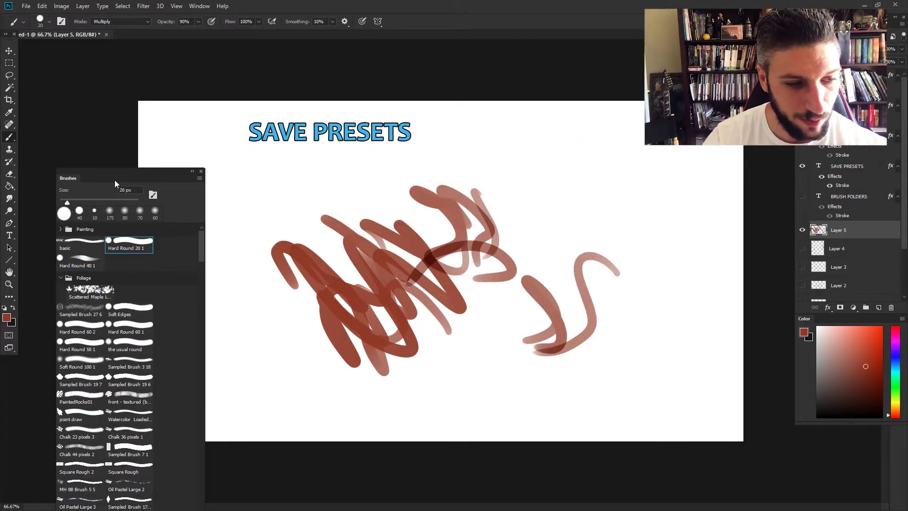
{"action": "left_click", "coordinate": [105, 22]}
{"action": "left_click", "coordinate": [104, 31]}
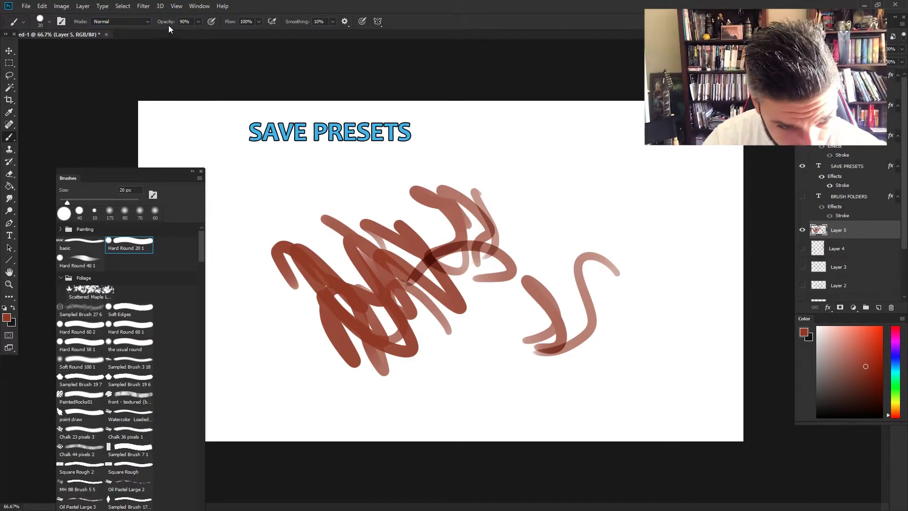
{"action": "left_click", "coordinate": [185, 21]}
{"action": "type", "text": "100"}
{"action": "key", "text": "Return"}
{"action": "left_click_drag", "start_coordinate": [299, 23], "coordinate": [215, 43]}
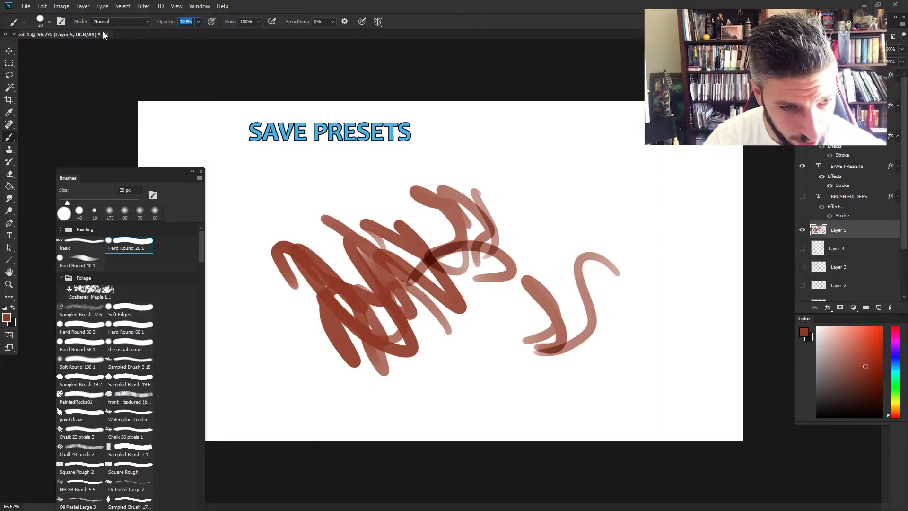
{"action": "key", "text": "Return"}
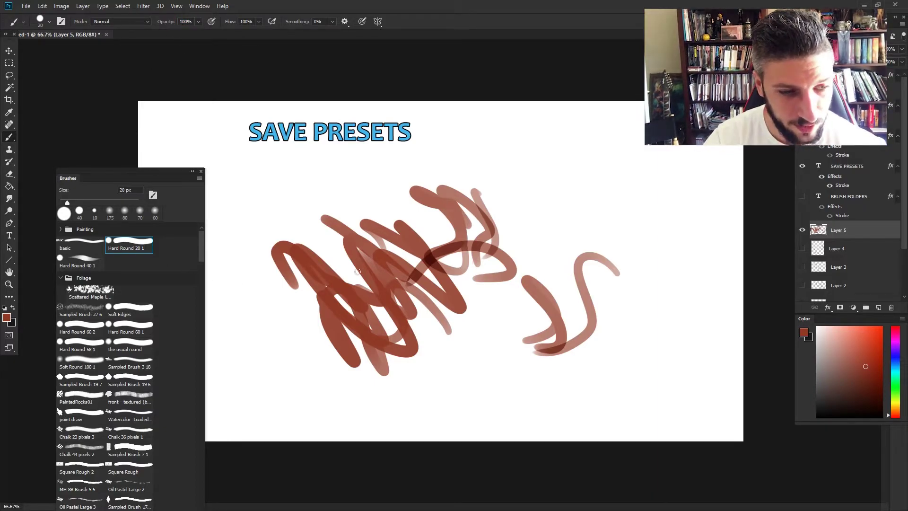
Step: Paint a stroke with the Hard Round 20 1 settings, switch to the Hard Round 40 1 preset, and paint comparison strokes
{"action": "left_click_drag", "start_coordinate": [331, 218], "coordinate": [219, 287]}
{"action": "left_click", "coordinate": [90, 263]}
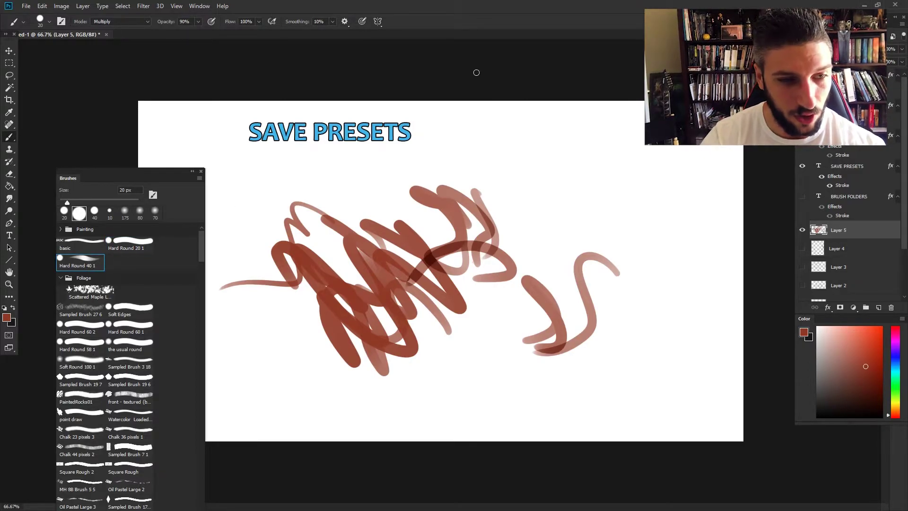
{"action": "mouse_move", "coordinate": [551, 179]}
{"action": "left_mouse_down"}
{"action": "mouse_move", "coordinate": [571, 264]}
{"action": "mouse_move", "coordinate": [534, 229]}
{"action": "mouse_move", "coordinate": [535, 286]}
{"action": "left_mouse_up"}
{"action": "mouse_move", "coordinate": [503, 314]}
{"action": "left_mouse_down"}
{"action": "mouse_move", "coordinate": [525, 281]}
{"action": "mouse_move", "coordinate": [542, 355]}
{"action": "left_mouse_up"}
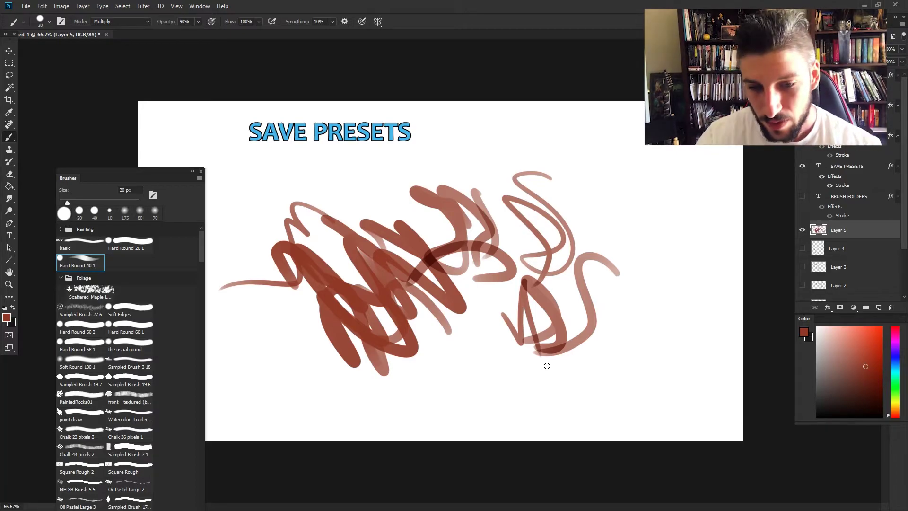
Step: Hide Layer 5 and the SAVE PRESETS title, show the KYLE'S BRUSHES title, and raise the Brushes panel to expose its full length
{"action": "left_click", "coordinate": [802, 230]}
{"action": "left_click", "coordinate": [802, 165]}
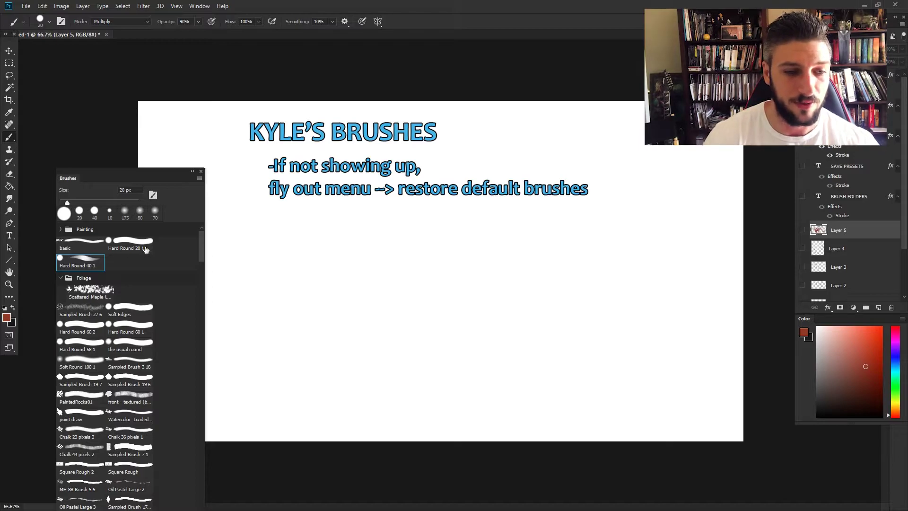
{"action": "left_click_drag", "start_coordinate": [69, 179], "coordinate": [56, 83]}
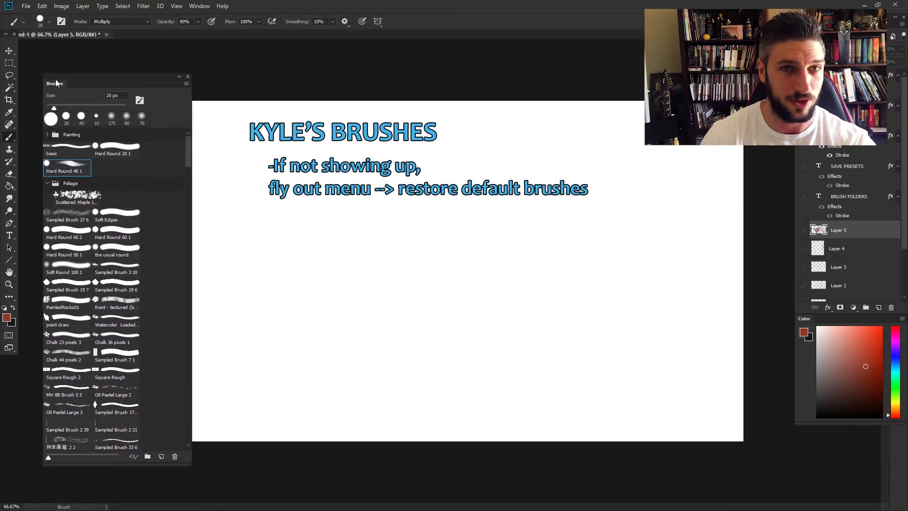
Step: Look up the Restore Default Brushes option and browse the brush list down to the default Kyle brush groups
{"action": "left_click", "coordinate": [187, 84]}
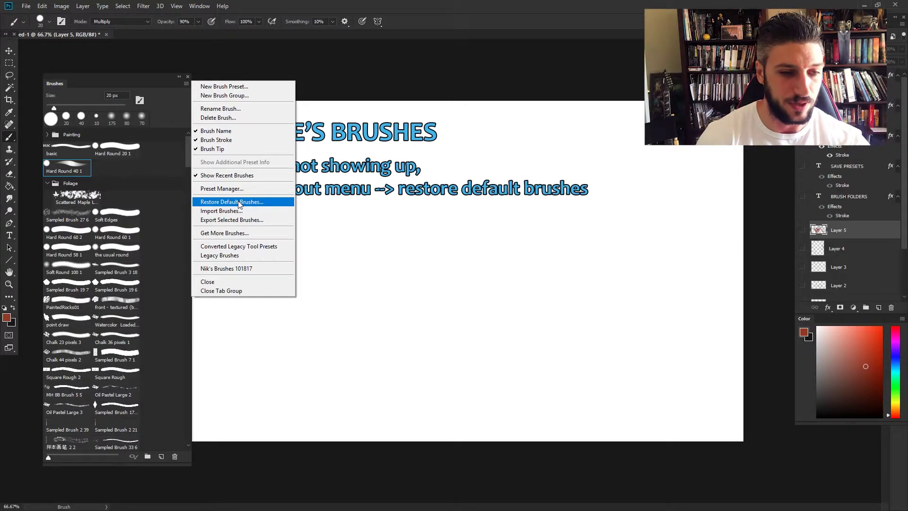
{"action": "left_click", "coordinate": [112, 74]}
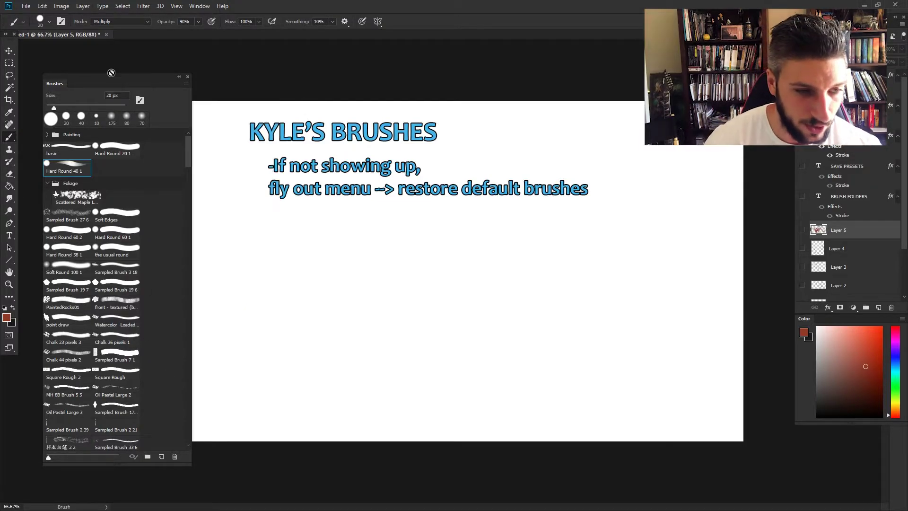
{"action": "left_click_drag", "start_coordinate": [188, 145], "coordinate": [204, 297]}
{"action": "left_click_drag", "start_coordinate": [188, 234], "coordinate": [186, 434]}
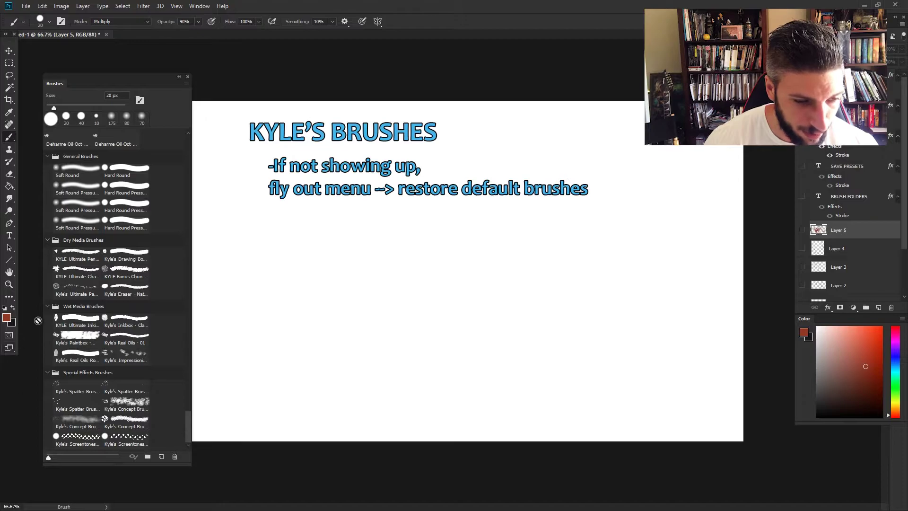
Step: Select the first KYLE Ultimate brush in the Dry Media Brushes group and add a new layer above Layer 5
{"action": "left_click", "coordinate": [78, 251]}
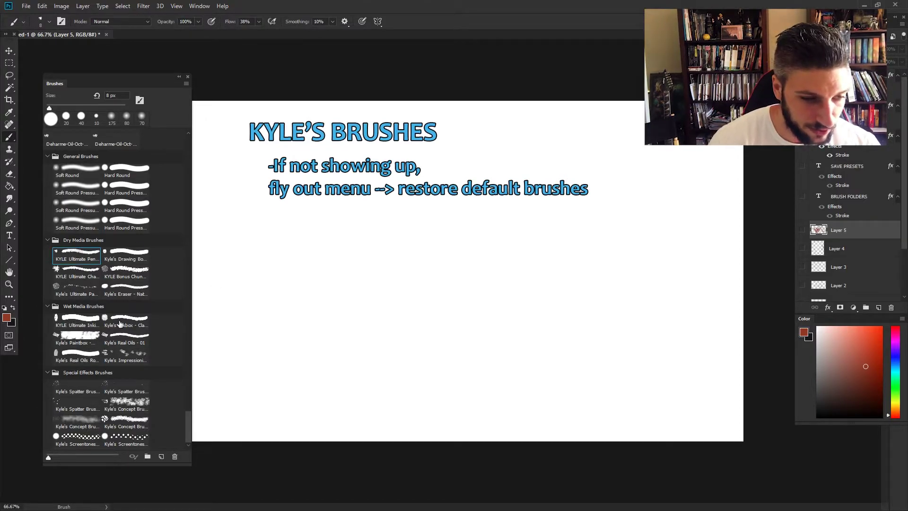
{"action": "scroll", "coordinate": [99, 265], "scroll_direction": "up", "scroll_amount": 1}
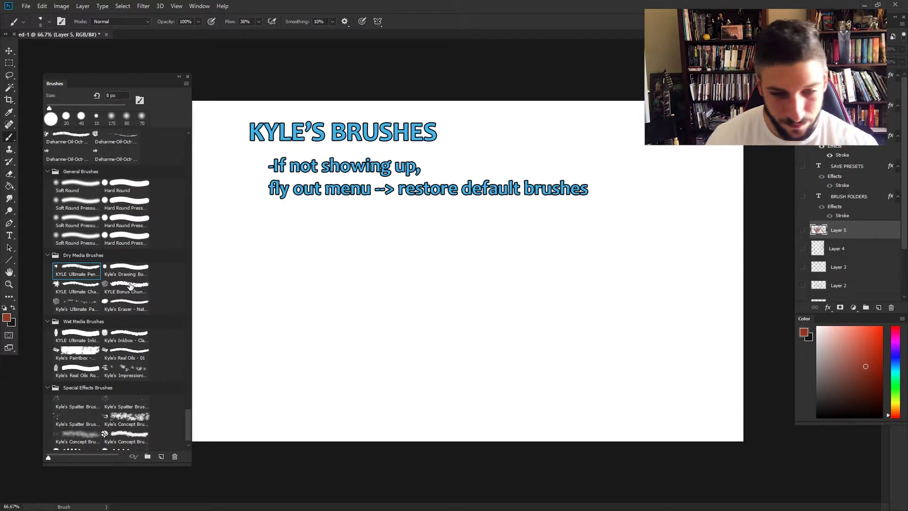
{"action": "left_click", "coordinate": [877, 308]}
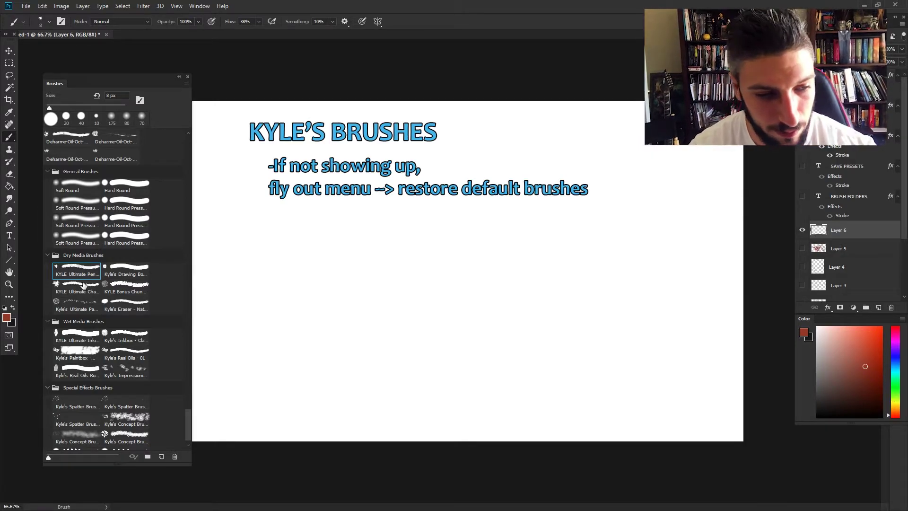
Step: Enlarge the Dry Media pencil brush to 25 px and paint diagonal dark red strokes below the text
{"action": "key", "text": "bracketright"}
{"action": "key", "text": "bracketright"}
{"action": "key", "text": "bracketright"}
{"action": "key", "text": "bracketright"}
{"action": "key", "text": "bracketright"}
{"action": "left_click_drag", "start_coordinate": [359, 263], "coordinate": [403, 319]}
{"action": "key", "text": "bracketright"}
{"action": "left_click_drag", "start_coordinate": [344, 247], "coordinate": [402, 325]}
{"action": "left_click_drag", "start_coordinate": [349, 267], "coordinate": [387, 334]}
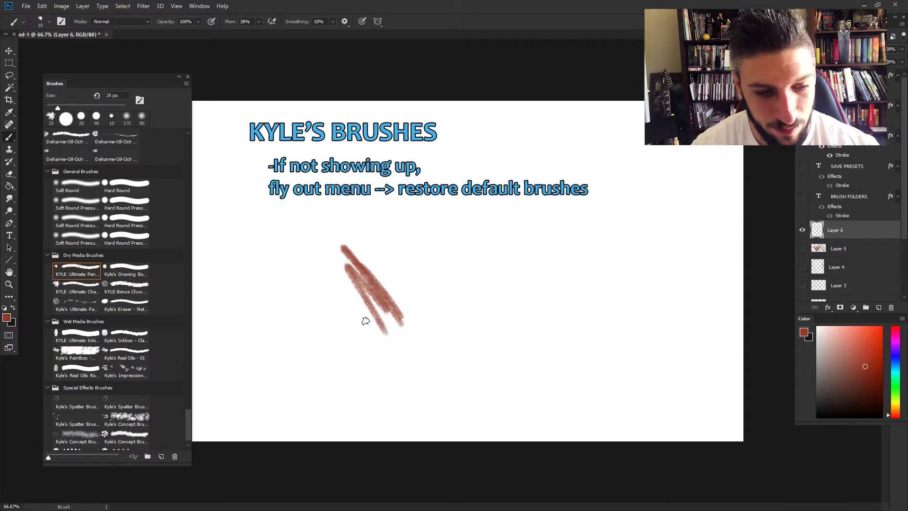
Step: Broaden the scribble with strokes at up to 40 px beside the first ones, and raise the brush size to 45 px
{"action": "key", "text": "bracketright"}
{"action": "mouse_move", "coordinate": [318, 256]}
{"action": "left_mouse_down"}
{"action": "mouse_move", "coordinate": [367, 326]}
{"action": "mouse_move", "coordinate": [380, 322]}
{"action": "left_mouse_up"}
{"action": "mouse_move", "coordinate": [327, 252]}
{"action": "left_mouse_down"}
{"action": "mouse_move", "coordinate": [378, 312]}
{"action": "mouse_move", "coordinate": [398, 312]}
{"action": "mouse_move", "coordinate": [341, 265]}
{"action": "mouse_move", "coordinate": [366, 325]}
{"action": "left_mouse_up"}
{"action": "key", "text": "bracketright"}
{"action": "left_click_drag", "start_coordinate": [298, 263], "coordinate": [350, 326]}
{"action": "left_click_drag", "start_coordinate": [295, 309], "coordinate": [351, 329]}
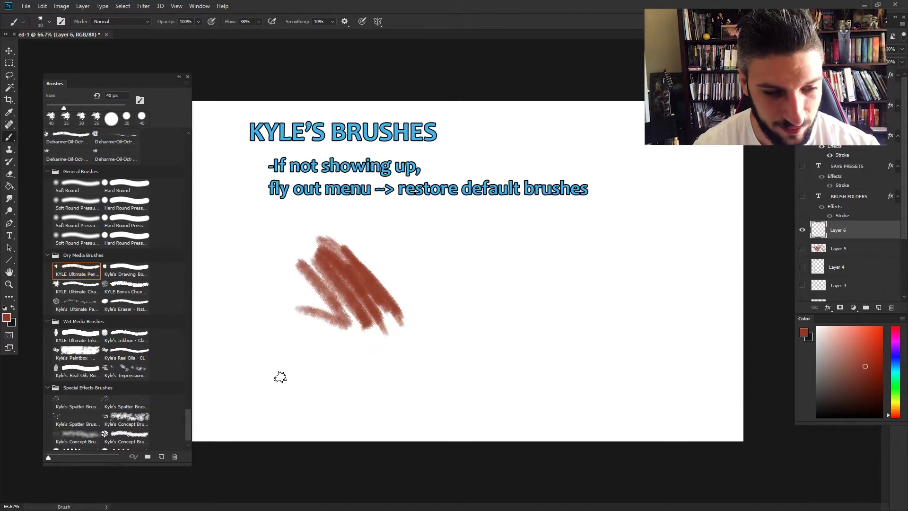
{"action": "key", "text": "bracketright"}
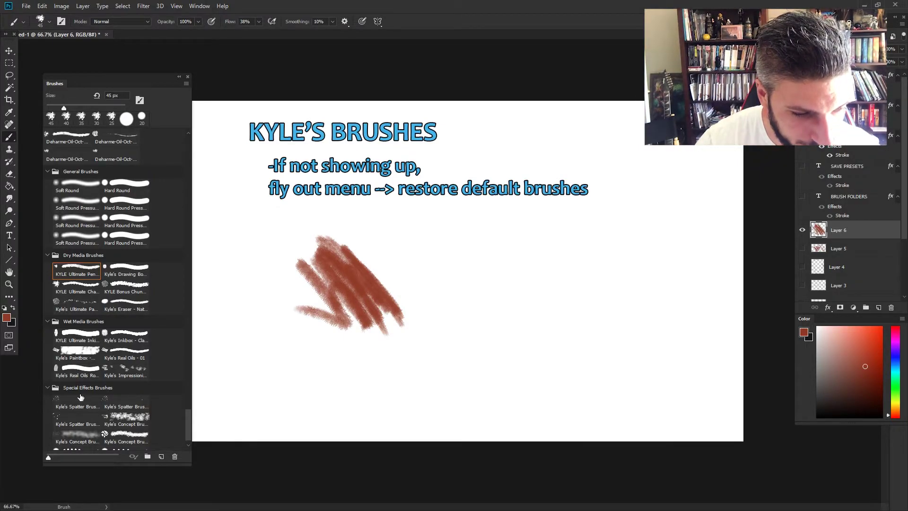
Step: Select the Kyle's Real Oils Ro... mixer brush in Wet Media Brushes and paint a short red stroke beside the scribble
{"action": "left_click", "coordinate": [78, 374]}
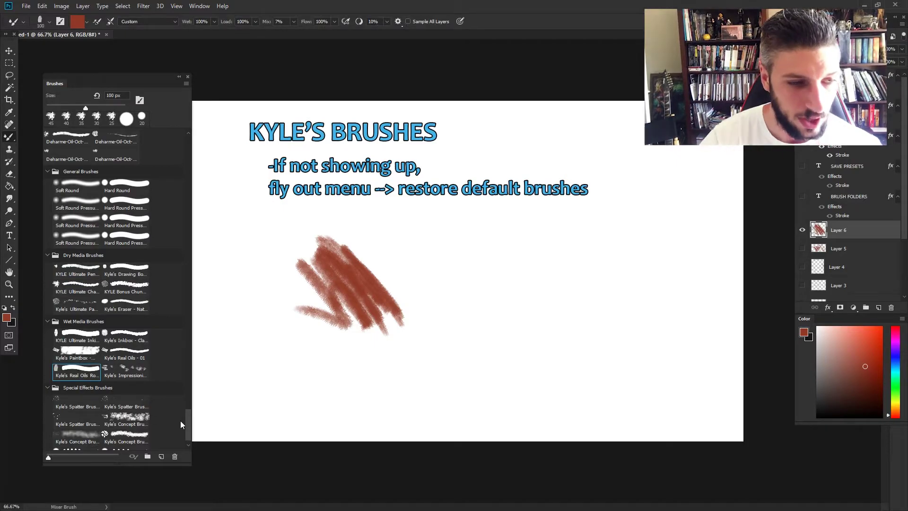
{"action": "right_click", "coordinate": [12, 141]}
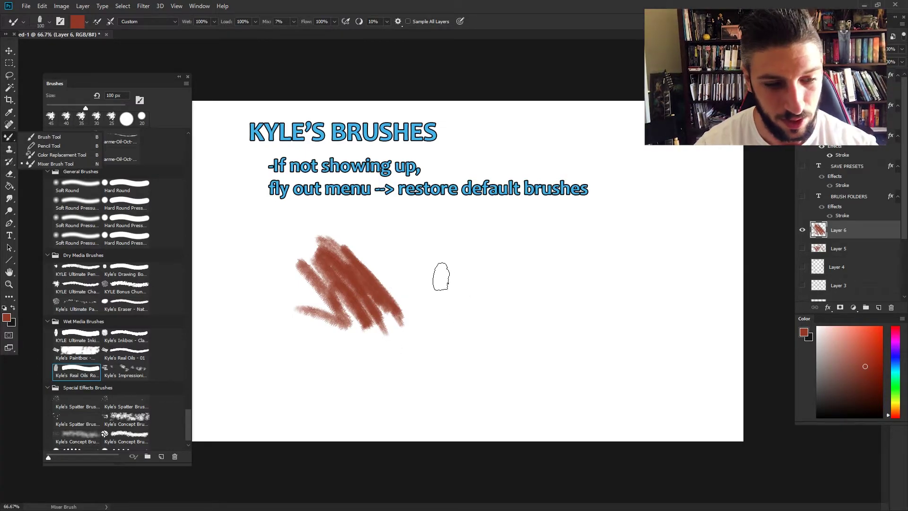
{"action": "left_click", "coordinate": [430, 314]}
{"action": "mouse_move", "coordinate": [430, 314]}
{"action": "left_mouse_down"}
{"action": "mouse_move", "coordinate": [409, 276]}
{"action": "mouse_move", "coordinate": [429, 309]}
{"action": "left_mouse_up"}
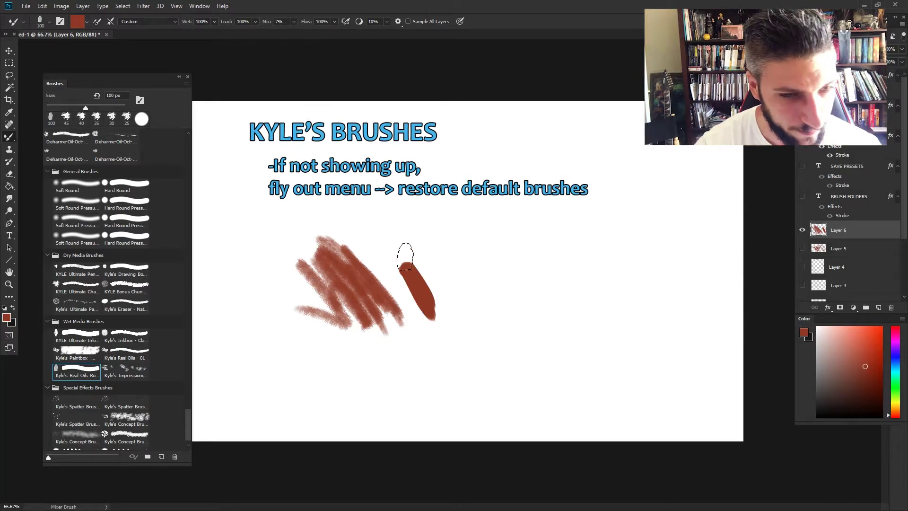
Step: Set the mixer brush's smoothing to 0% and its size to 125 px, and paint thicker red strokes around the short one
{"action": "left_click_drag", "start_coordinate": [362, 24], "coordinate": [346, 27]}
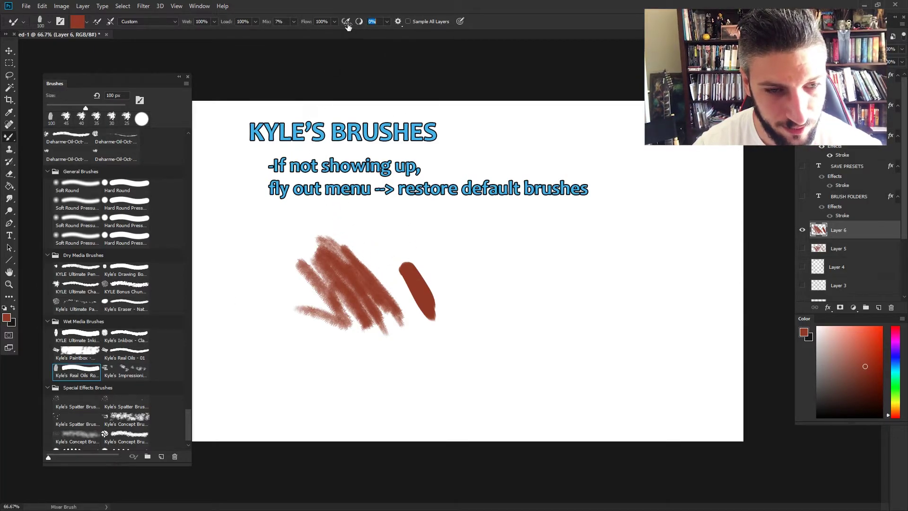
{"action": "key", "text": "bracketright"}
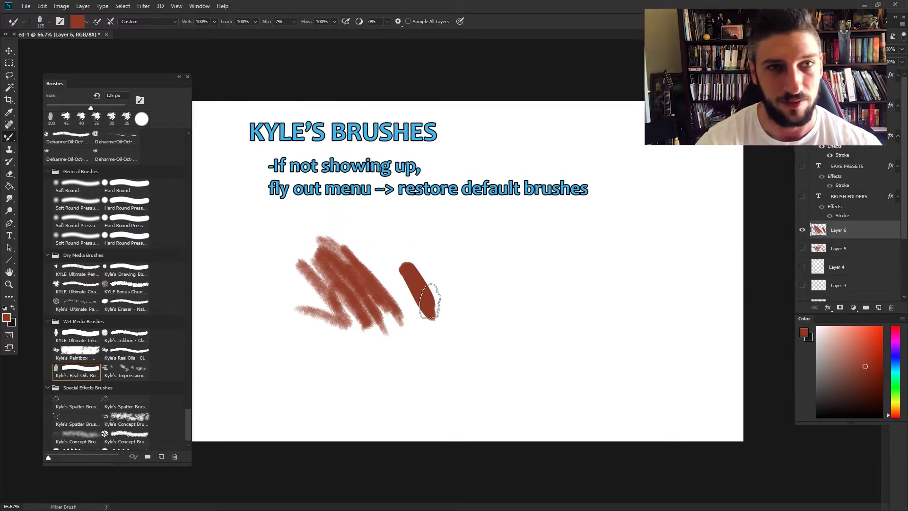
{"action": "left_click_drag", "start_coordinate": [433, 314], "coordinate": [395, 253]}
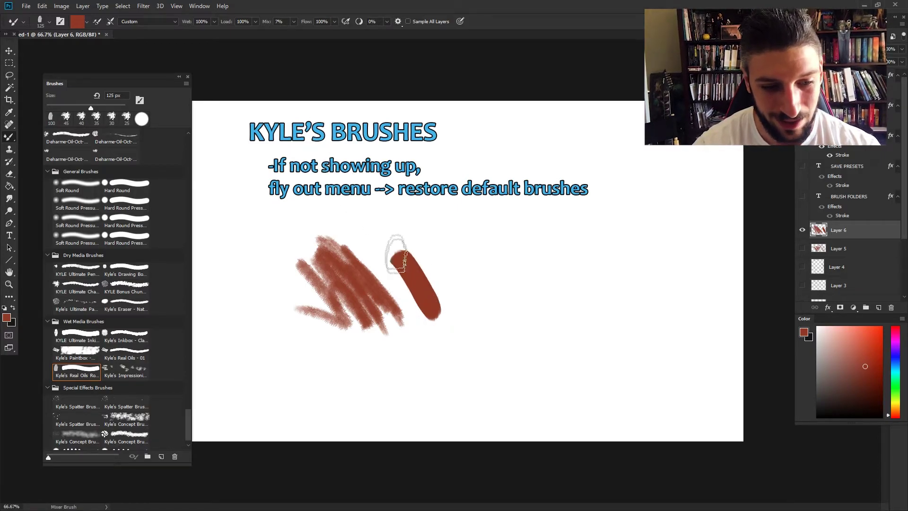
{"action": "mouse_move", "coordinate": [449, 283]}
{"action": "left_mouse_down"}
{"action": "mouse_move", "coordinate": [460, 334]}
{"action": "mouse_move", "coordinate": [427, 293]}
{"action": "mouse_move", "coordinate": [457, 422]}
{"action": "left_mouse_up"}
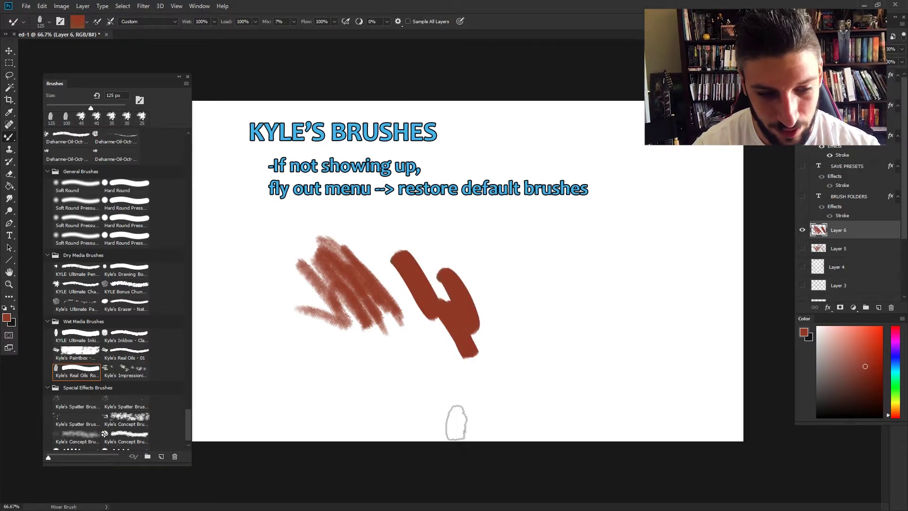
Step: Enlarge the mixer brush to 175 px and paint wide red strokes, including a separate curved one on the canvas's right half
{"action": "key", "text": "bracketright"}
{"action": "key", "text": "bracketright"}
{"action": "left_click_drag", "start_coordinate": [445, 361], "coordinate": [391, 337]}
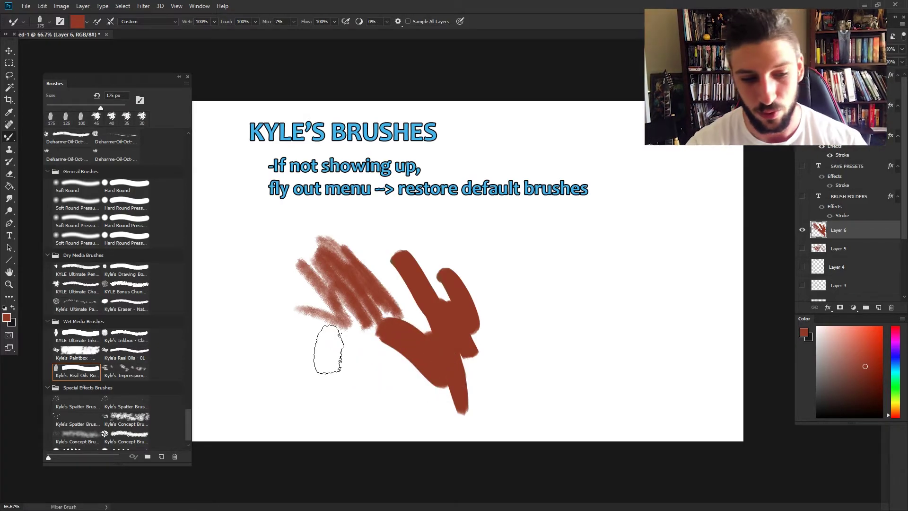
{"action": "left_click_drag", "start_coordinate": [549, 294], "coordinate": [573, 386]}
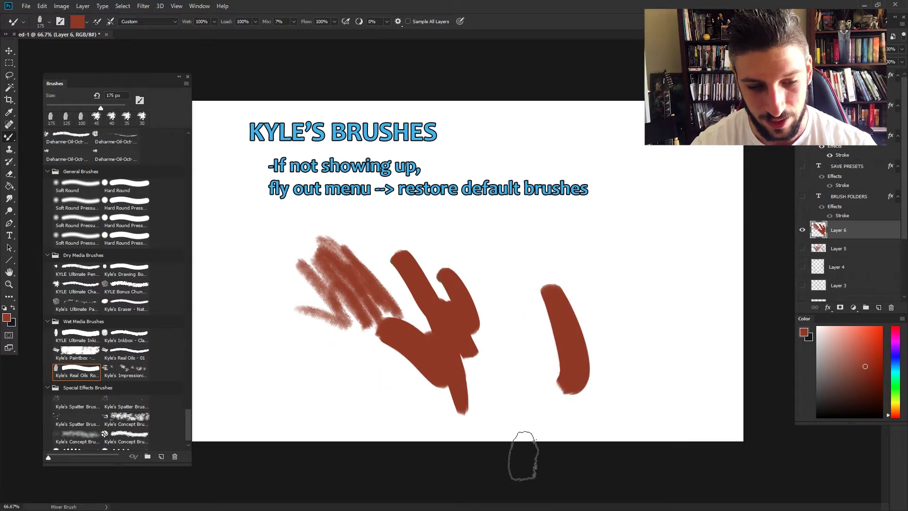
Step: Change the colour to teal, blend teal strokes into the separate red curve, and paint a teal patch above it
{"action": "left_click", "coordinate": [895, 372]}
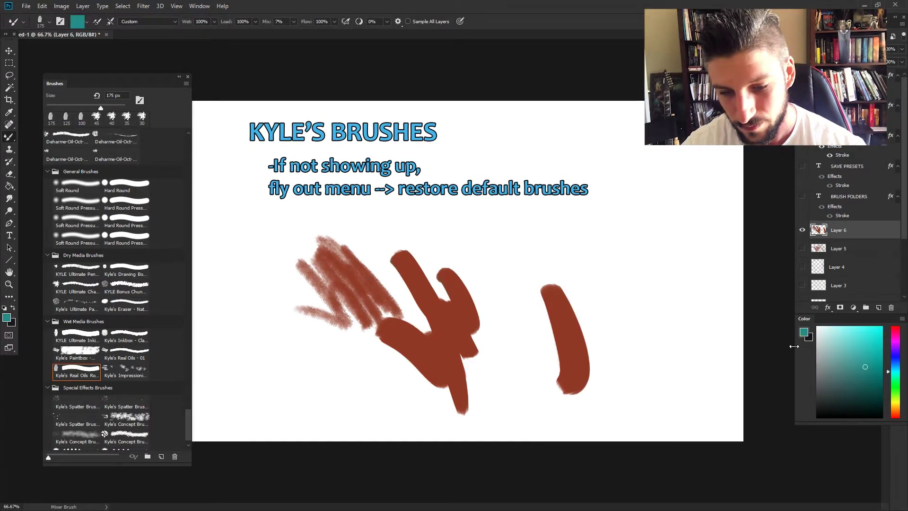
{"action": "mouse_move", "coordinate": [539, 296]}
{"action": "left_mouse_down"}
{"action": "mouse_move", "coordinate": [557, 375]}
{"action": "mouse_move", "coordinate": [547, 304]}
{"action": "mouse_move", "coordinate": [563, 367]}
{"action": "left_mouse_up"}
{"action": "left_click", "coordinate": [567, 320], "text": "alt"}
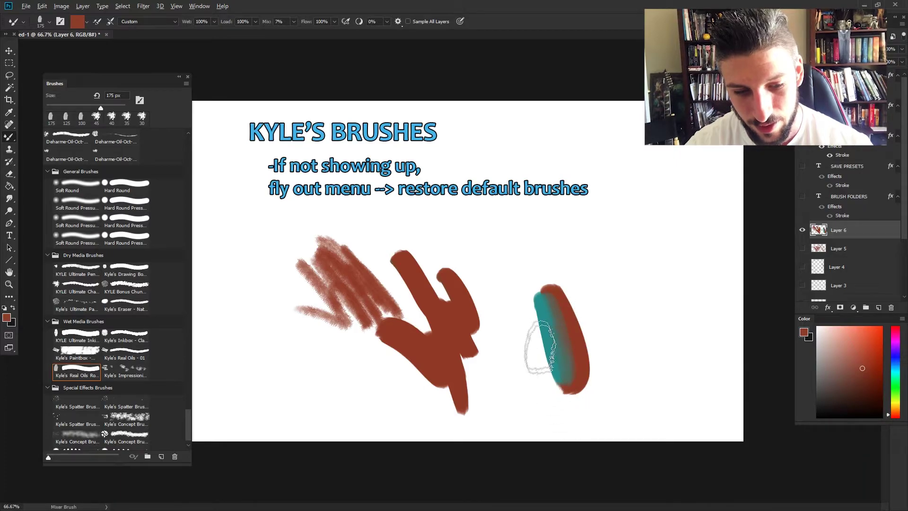
{"action": "left_click", "coordinate": [544, 306], "text": "alt"}
{"action": "left_click_drag", "start_coordinate": [544, 328], "coordinate": [549, 376]}
{"action": "mouse_move", "coordinate": [538, 312]}
{"action": "left_mouse_down"}
{"action": "mouse_move", "coordinate": [540, 364]}
{"action": "mouse_move", "coordinate": [547, 327]}
{"action": "mouse_move", "coordinate": [514, 327]}
{"action": "left_mouse_up"}
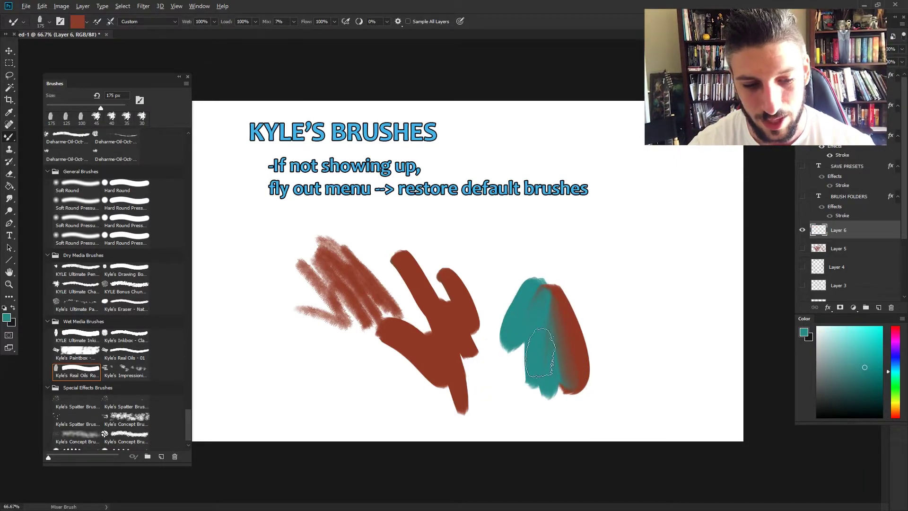
{"action": "left_click_drag", "start_coordinate": [572, 253], "coordinate": [603, 302]}
Step: Switch to the first KYLE Ultimate dry media brush, enlarge it to 60 px, and layer teal and sampled grey-green strokes over the central red ones
{"action": "left_click", "coordinate": [67, 273]}
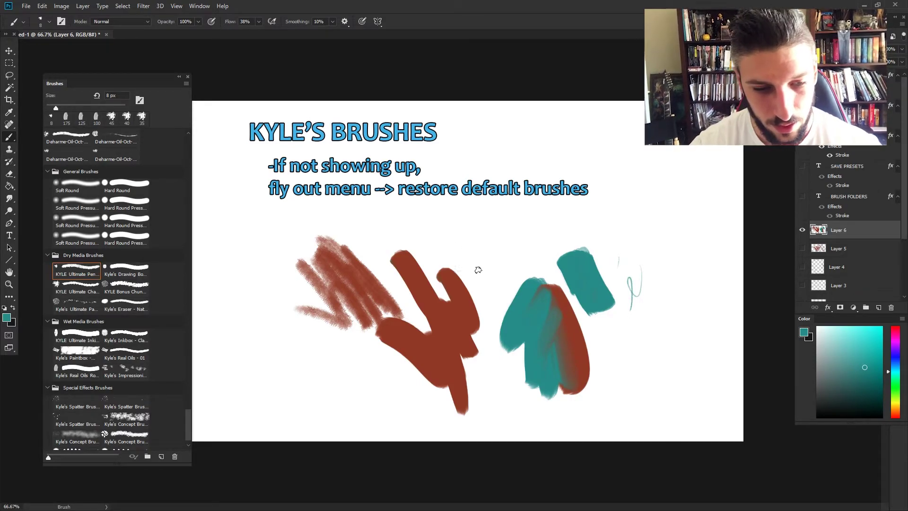
{"action": "mouse_move", "coordinate": [479, 269]}
{"action": "left_mouse_down"}
{"action": "mouse_move", "coordinate": [476, 288]}
{"action": "mouse_move", "coordinate": [462, 252]}
{"action": "mouse_move", "coordinate": [440, 234]}
{"action": "mouse_move", "coordinate": [449, 273]}
{"action": "mouse_move", "coordinate": [431, 232]}
{"action": "mouse_move", "coordinate": [459, 265]}
{"action": "mouse_move", "coordinate": [458, 297]}
{"action": "left_mouse_up"}
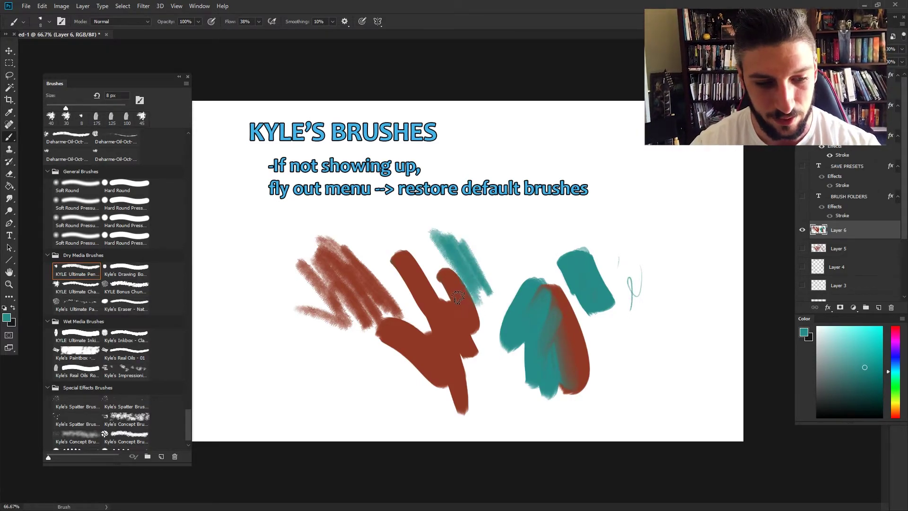
{"action": "left_click", "coordinate": [457, 297], "text": "alt"}
{"action": "key", "text": "]"}
{"action": "key", "text": "]"}
{"action": "mouse_move", "coordinate": [439, 240]}
{"action": "left_mouse_down"}
{"action": "mouse_move", "coordinate": [470, 310]}
{"action": "mouse_move", "coordinate": [468, 261]}
{"action": "mouse_move", "coordinate": [473, 287]}
{"action": "mouse_move", "coordinate": [416, 248]}
{"action": "mouse_move", "coordinate": [429, 283]}
{"action": "left_mouse_up"}
{"action": "left_click", "coordinate": [469, 261], "text": "alt"}
{"action": "left_click", "coordinate": [437, 252], "text": "alt"}
{"action": "left_click", "coordinate": [459, 259], "text": "alt"}
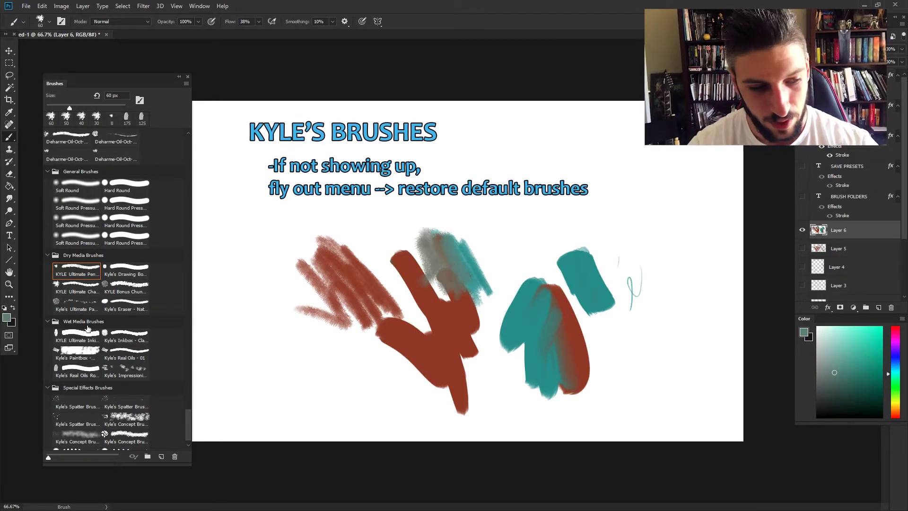
Step: Select the KYLE Ultimate Inki... wet media brush, enlarge it to 50 px, and paint grey-green over the central red strokes
{"action": "left_click", "coordinate": [79, 344]}
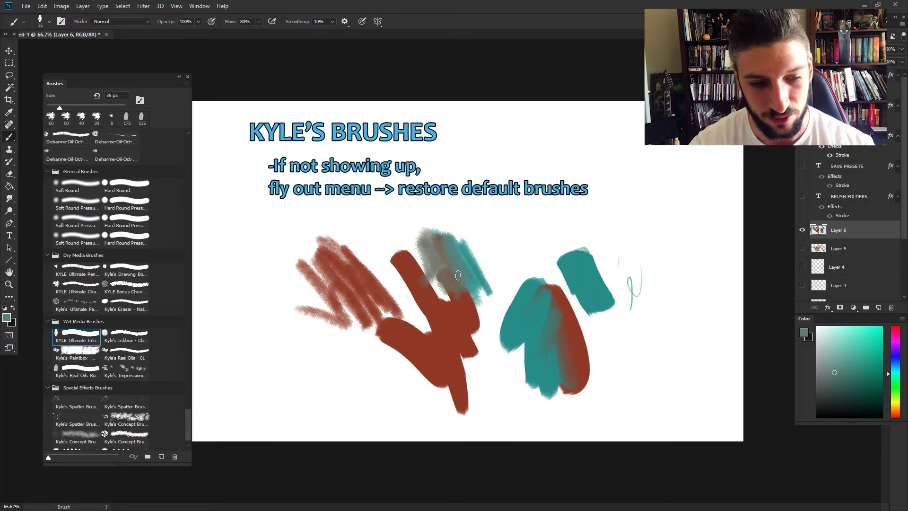
{"action": "key", "text": "]"}
{"action": "key", "text": "]"}
{"action": "key", "text": "]"}
{"action": "mouse_move", "coordinate": [458, 276]}
{"action": "left_mouse_down"}
{"action": "mouse_move", "coordinate": [467, 318]}
{"action": "mouse_move", "coordinate": [466, 287]}
{"action": "mouse_move", "coordinate": [453, 275]}
{"action": "mouse_move", "coordinate": [441, 295]}
{"action": "left_mouse_up"}
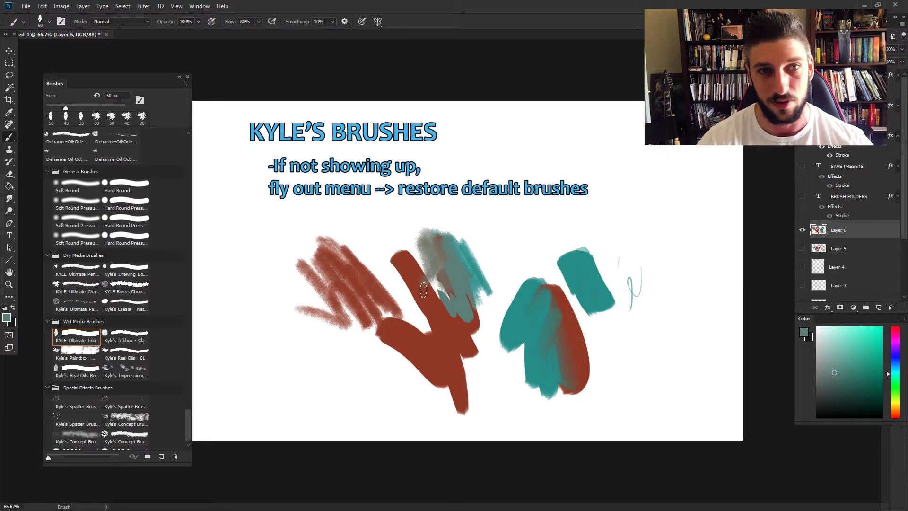
Step: Sample red and blended tones from the teal-and-red patch and paint brown strokes over it, raising the brush size to 100 px
{"action": "left_click", "coordinate": [569, 309], "text": "alt"}
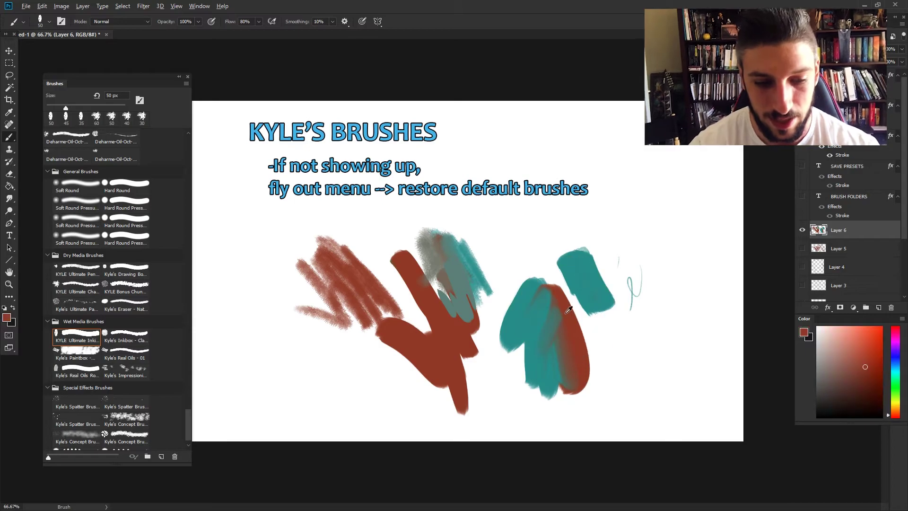
{"action": "mouse_move", "coordinate": [558, 335]}
{"action": "left_mouse_down"}
{"action": "mouse_move", "coordinate": [551, 316]}
{"action": "mouse_move", "coordinate": [540, 314]}
{"action": "mouse_move", "coordinate": [560, 354]}
{"action": "mouse_move", "coordinate": [555, 346]}
{"action": "mouse_move", "coordinate": [546, 365]}
{"action": "mouse_move", "coordinate": [535, 355]}
{"action": "mouse_move", "coordinate": [541, 341]}
{"action": "left_mouse_up"}
{"action": "key", "text": "]"}
{"action": "key", "text": "]"}
{"action": "key", "text": "]"}
{"action": "key", "text": "]"}
{"action": "left_click", "coordinate": [568, 377], "text": "alt"}
{"action": "left_click", "coordinate": [531, 371], "text": "alt"}
{"action": "mouse_move", "coordinate": [524, 310]}
{"action": "left_mouse_down"}
{"action": "mouse_move", "coordinate": [544, 310]}
{"action": "mouse_move", "coordinate": [539, 326]}
{"action": "left_mouse_up"}
{"action": "mouse_move", "coordinate": [513, 294]}
{"action": "left_mouse_down"}
{"action": "mouse_move", "coordinate": [522, 316]}
{"action": "mouse_move", "coordinate": [513, 326]}
{"action": "left_mouse_up"}
{"action": "key", "text": "]"}
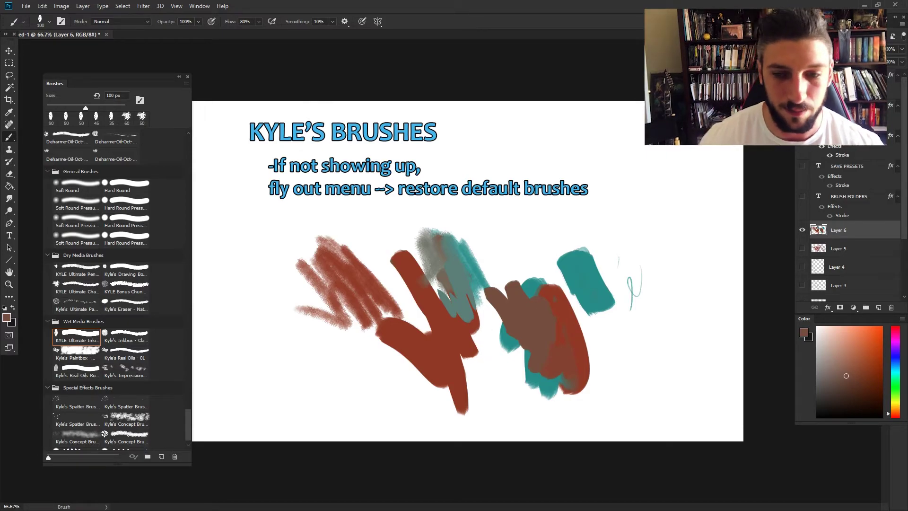
Step: Hide Layer 6, show the SYMMETRY title, and add a new layer with the Hard Round 20 1 brush selected
{"action": "left_click", "coordinate": [806, 230]}
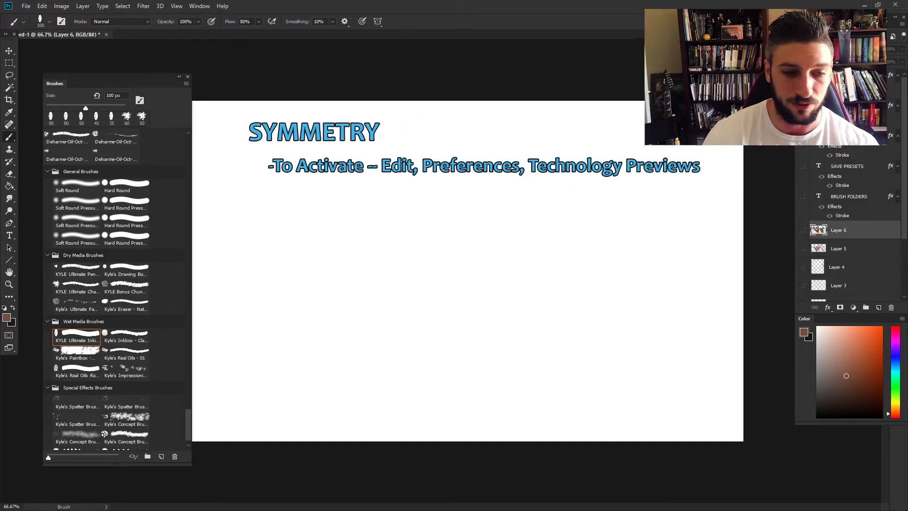
{"action": "left_click", "coordinate": [878, 308]}
{"action": "left_click_drag", "start_coordinate": [188, 420], "coordinate": [151, 118]}
{"action": "left_click", "coordinate": [65, 142]}
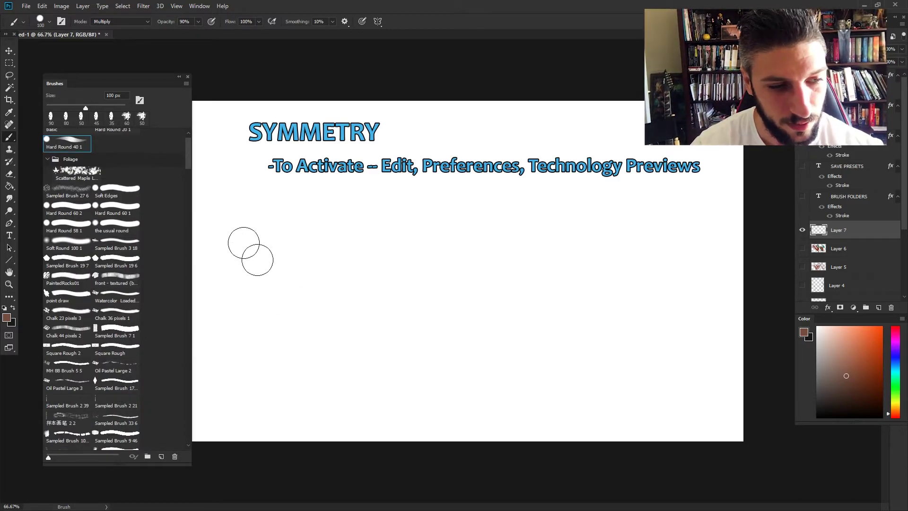
{"action": "scroll", "coordinate": [186, 150], "scroll_direction": "up", "scroll_amount": 1}
{"action": "left_click", "coordinate": [116, 149]}
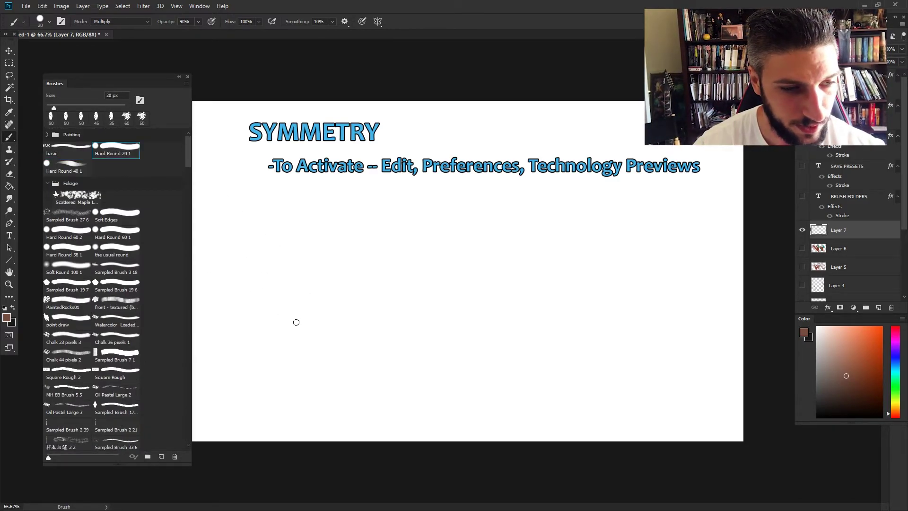
Step: Sketch half of a symmetrical design on Layer 7 with a long vertical line and curved strokes, reducing the brush to 10 px
{"action": "mouse_move", "coordinate": [345, 283]}
{"action": "left_mouse_down"}
{"action": "mouse_move", "coordinate": [346, 310]}
{"action": "mouse_move", "coordinate": [311, 269]}
{"action": "mouse_move", "coordinate": [328, 317]}
{"action": "left_mouse_up"}
{"action": "left_click_drag", "start_coordinate": [327, 325], "coordinate": [323, 376]}
{"action": "left_click_drag", "start_coordinate": [339, 340], "coordinate": [333, 260]}
{"action": "left_click_drag", "start_coordinate": [336, 226], "coordinate": [351, 432]}
{"action": "key", "text": "bracketleft"}
{"action": "left_click_drag", "start_coordinate": [351, 277], "coordinate": [315, 298]}
{"action": "left_click_drag", "start_coordinate": [315, 305], "coordinate": [301, 346]}
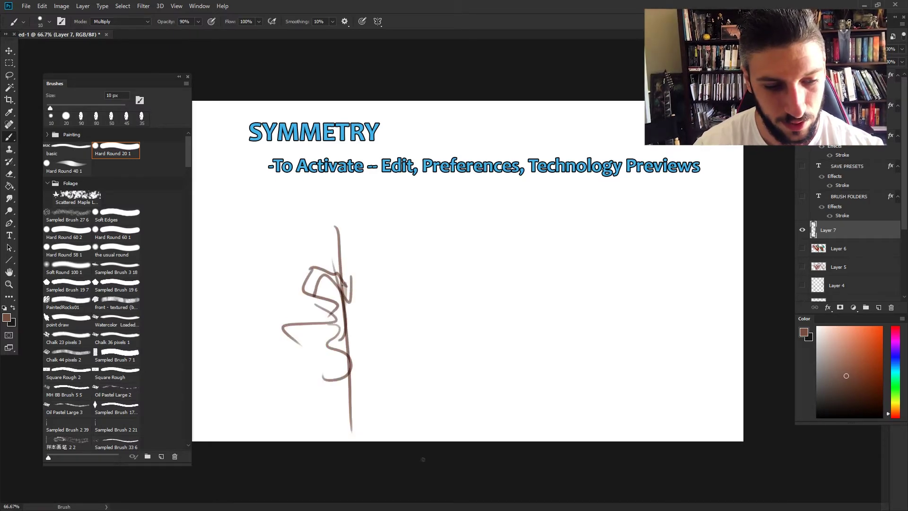
Step: Mirror the sketch by flipping a duplicate of Layer 7 horizontally and placing it against the original's right side
{"action": "right_click", "coordinate": [853, 237]}
{"action": "left_click", "coordinate": [662, 264]}
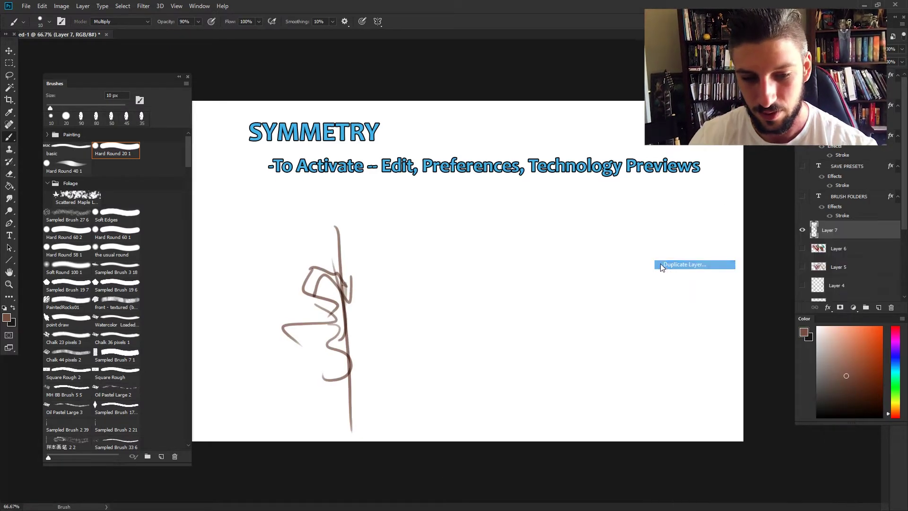
{"action": "key", "text": "Return"}
{"action": "left_click", "coordinate": [42, 6]}
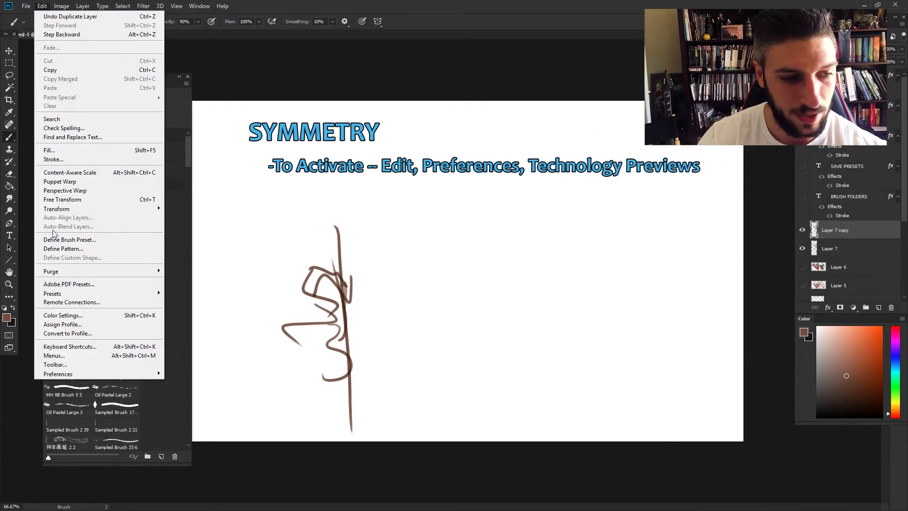
{"action": "mouse_move", "coordinate": [54, 209]}
{"action": "left_click", "coordinate": [183, 311]}
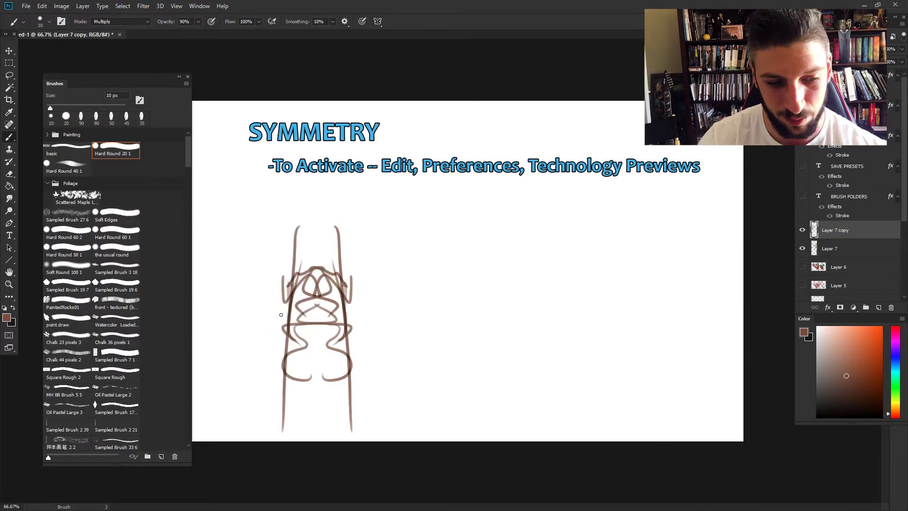
{"action": "key", "text": "v"}
{"action": "left_click_drag", "start_coordinate": [291, 347], "coordinate": [360, 349]}
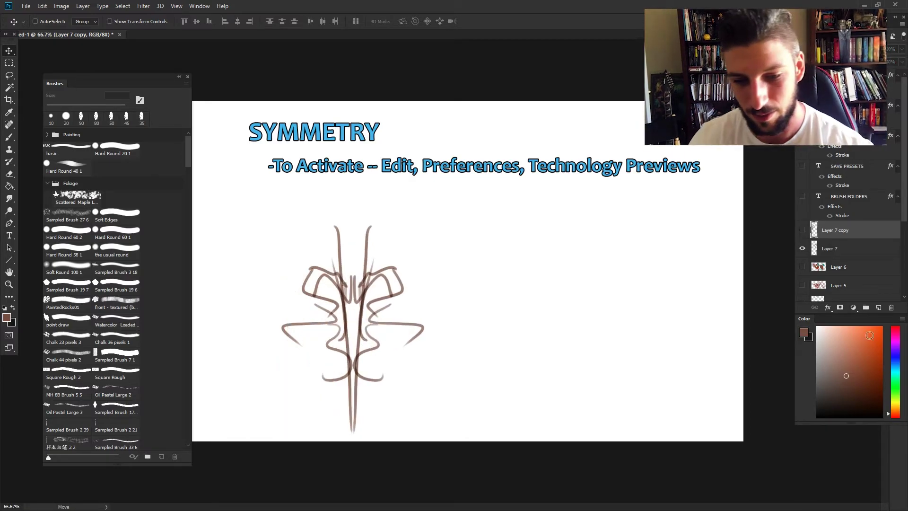
Step: Add a new layer above the hidden Layer 7 copy and select the Hard Round 20 1 brush
{"action": "left_click", "coordinate": [878, 307]}
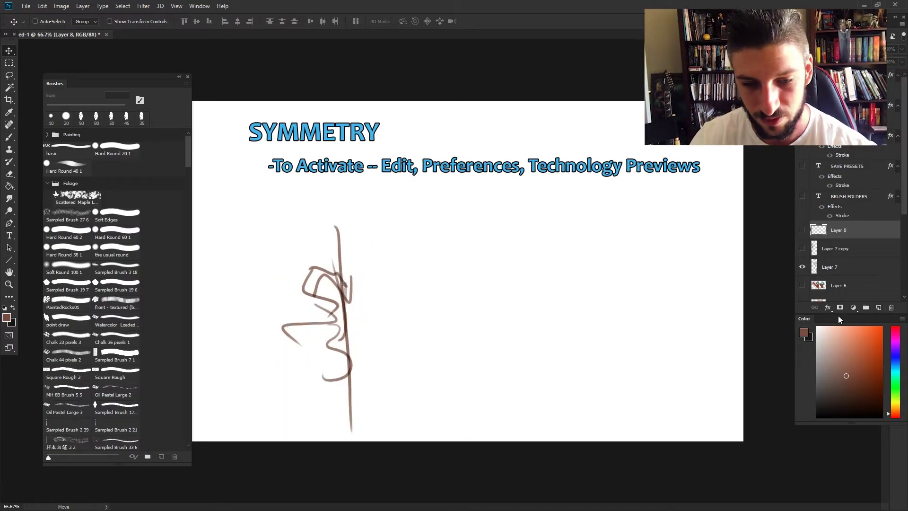
{"action": "left_click", "coordinate": [105, 151]}
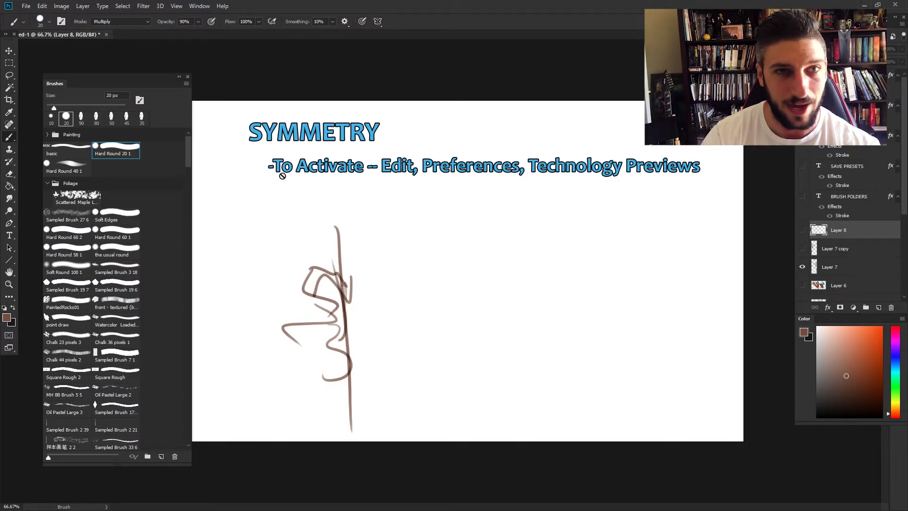
Step: Open the Technology Previews preferences to check the Enable Paint Symmetry option
{"action": "left_click", "coordinate": [43, 7]}
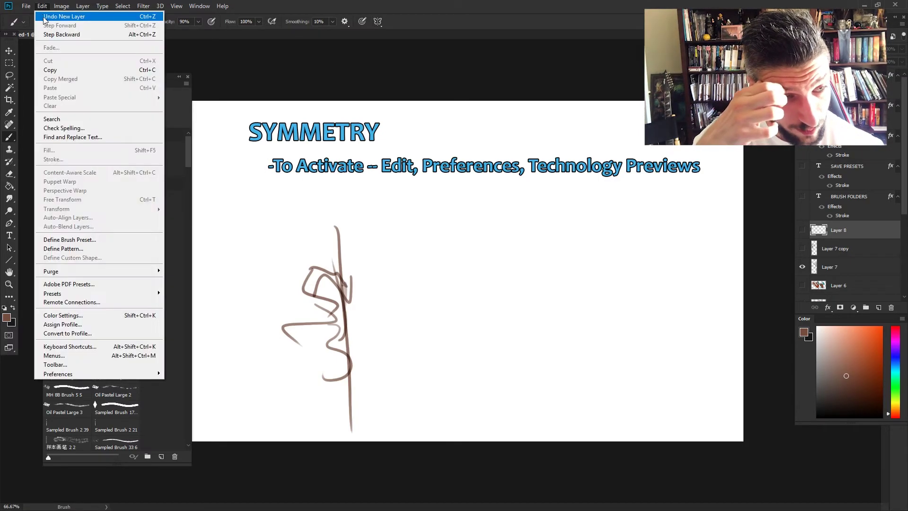
{"action": "mouse_move", "coordinate": [94, 375]}
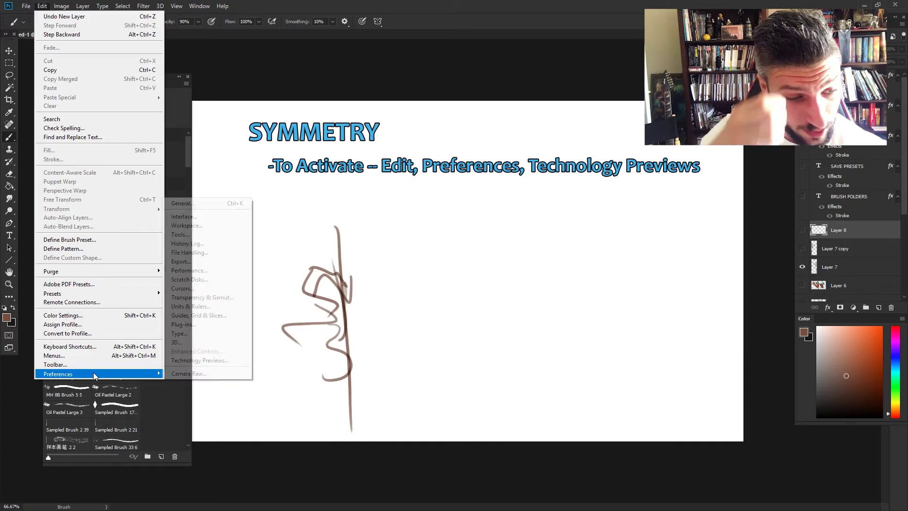
{"action": "left_click", "coordinate": [181, 361]}
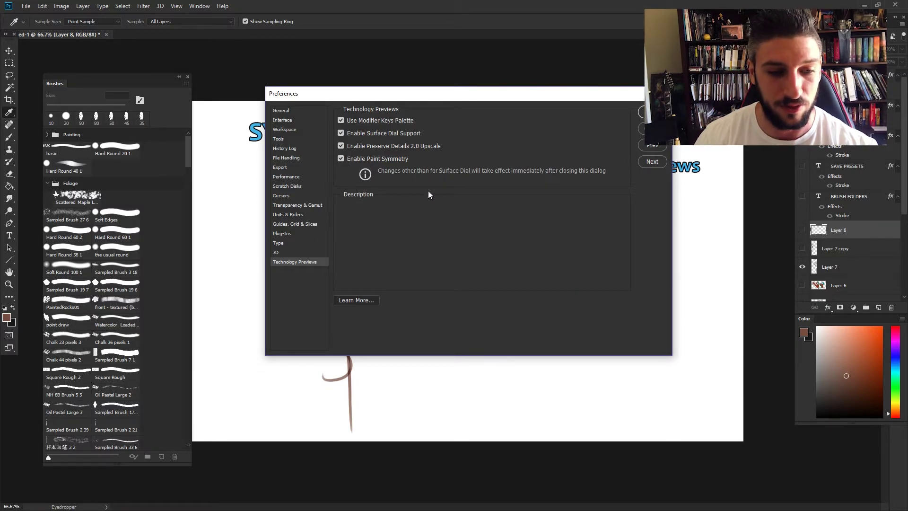
Step: Close the preferences, hide Layer 7 and add a new empty layer directly above it
{"action": "left_click", "coordinate": [640, 110]}
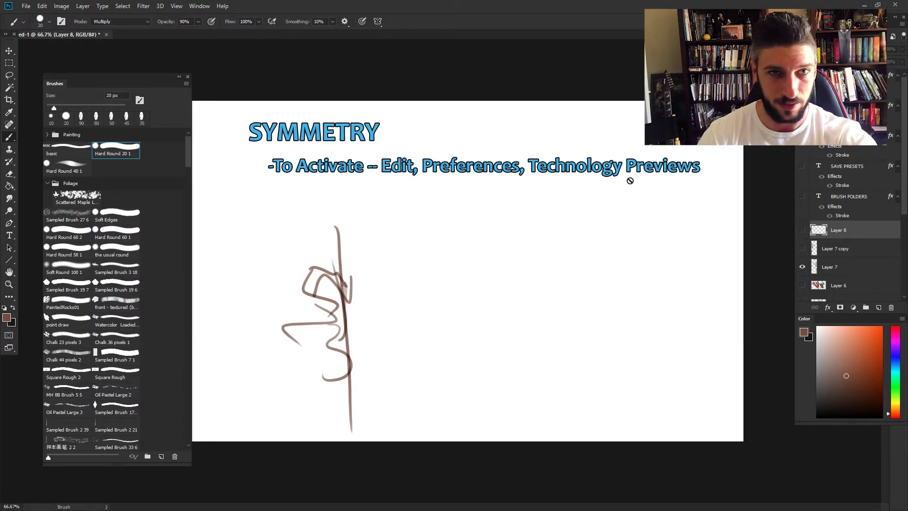
{"action": "left_click", "coordinate": [817, 272]}
{"action": "left_click", "coordinate": [802, 268]}
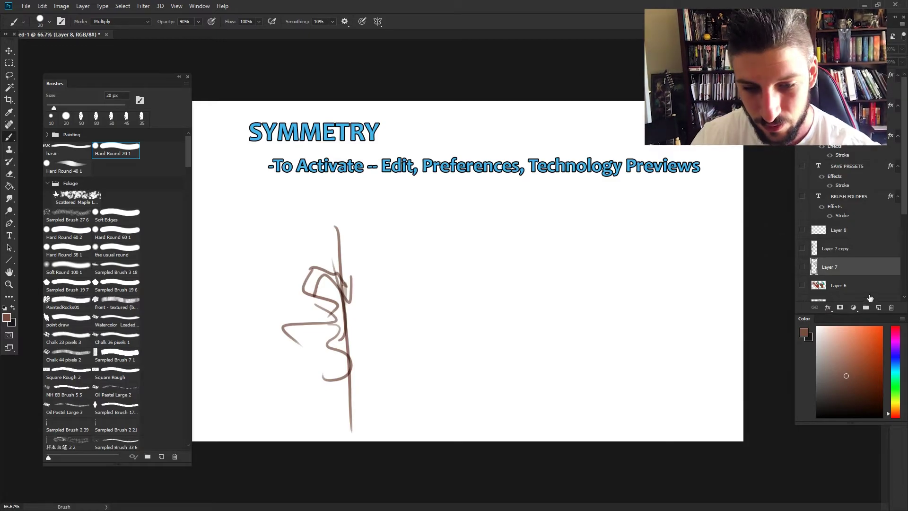
{"action": "left_click", "coordinate": [879, 308]}
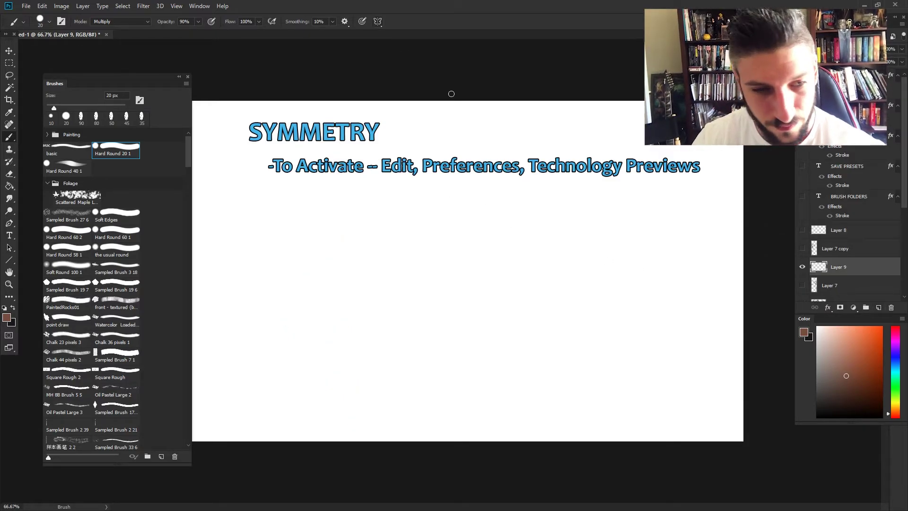
Step: Create a dual-axis paint symmetry guide at its default position in the canvas centre
{"action": "left_click", "coordinate": [378, 22]}
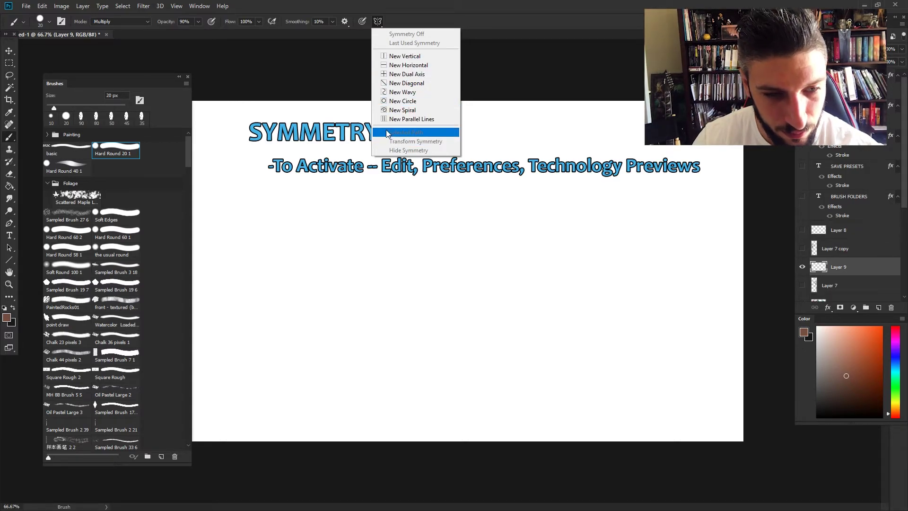
{"action": "left_click", "coordinate": [400, 75]}
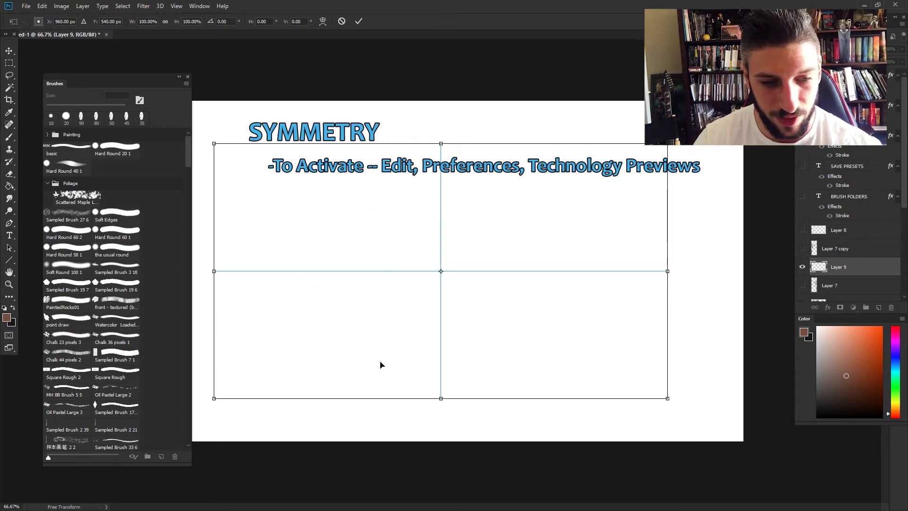
{"action": "key", "text": "Return"}
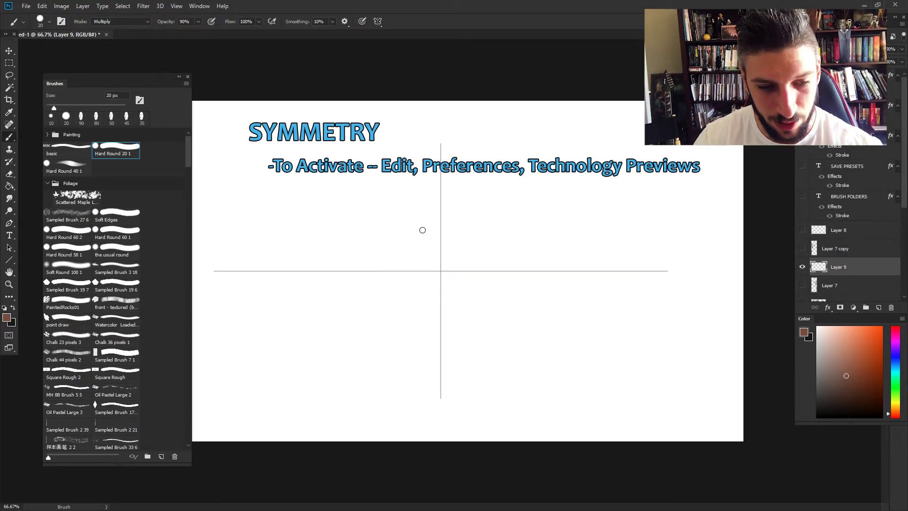
Step: Sketch curls and short strokes outward from the centre in the upper-left quadrant on Layer 9, and set the brush smoothing to 0%
{"action": "mouse_move", "coordinate": [420, 213]}
{"action": "left_mouse_down"}
{"action": "mouse_move", "coordinate": [397, 215]}
{"action": "mouse_move", "coordinate": [377, 247]}
{"action": "mouse_move", "coordinate": [329, 208]}
{"action": "mouse_move", "coordinate": [331, 217]}
{"action": "left_mouse_up"}
{"action": "mouse_move", "coordinate": [442, 268]}
{"action": "left_mouse_down"}
{"action": "mouse_move", "coordinate": [332, 179]}
{"action": "mouse_move", "coordinate": [416, 269]}
{"action": "left_mouse_up"}
{"action": "mouse_move", "coordinate": [433, 244]}
{"action": "left_mouse_down"}
{"action": "mouse_move", "coordinate": [413, 253]}
{"action": "mouse_move", "coordinate": [413, 267]}
{"action": "left_mouse_up"}
{"action": "left_click_drag", "start_coordinate": [433, 244], "coordinate": [414, 265]}
{"action": "left_click_drag", "start_coordinate": [405, 225], "coordinate": [420, 224]}
{"action": "left_click_drag", "start_coordinate": [383, 255], "coordinate": [350, 261]}
{"action": "left_click_drag", "start_coordinate": [333, 212], "coordinate": [322, 217]}
{"action": "mouse_move", "coordinate": [330, 229]}
{"action": "left_mouse_down"}
{"action": "mouse_move", "coordinate": [353, 218]}
{"action": "mouse_move", "coordinate": [316, 196]}
{"action": "mouse_move", "coordinate": [344, 223]}
{"action": "mouse_move", "coordinate": [316, 193]}
{"action": "left_mouse_up"}
{"action": "mouse_move", "coordinate": [328, 217]}
{"action": "left_mouse_down"}
{"action": "mouse_move", "coordinate": [345, 229]}
{"action": "mouse_move", "coordinate": [321, 225]}
{"action": "left_mouse_up"}
{"action": "mouse_move", "coordinate": [327, 199]}
{"action": "left_mouse_down"}
{"action": "mouse_move", "coordinate": [266, 125]}
{"action": "mouse_move", "coordinate": [310, 28]}
{"action": "mouse_move", "coordinate": [277, 28]}
{"action": "left_mouse_up"}
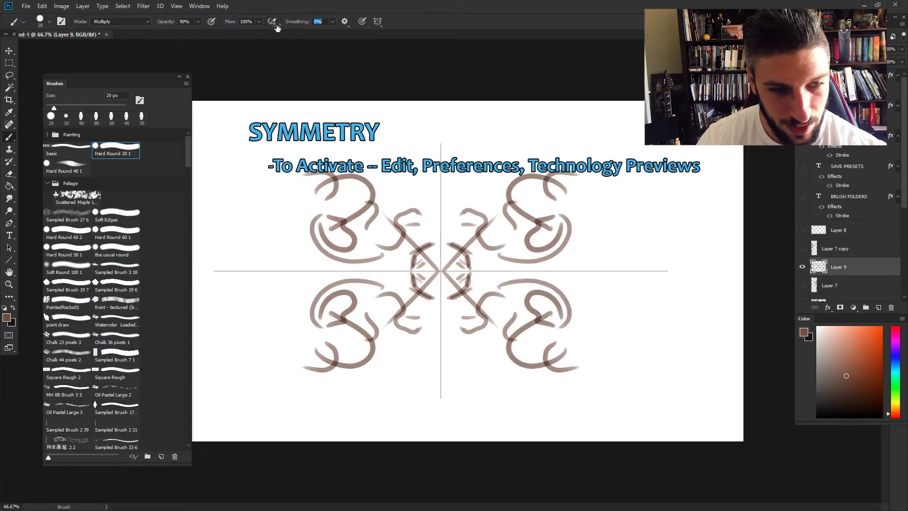
Step: Extend the mirrored design toward the canvas edges with overlapping straight lines, zigzags and curves in the upper-left quadrant
{"action": "mouse_move", "coordinate": [334, 212]}
{"action": "left_mouse_down"}
{"action": "mouse_move", "coordinate": [297, 213]}
{"action": "mouse_move", "coordinate": [297, 259]}
{"action": "mouse_move", "coordinate": [245, 261]}
{"action": "left_mouse_up"}
{"action": "left_click_drag", "start_coordinate": [284, 235], "coordinate": [221, 169]}
{"action": "mouse_move", "coordinate": [291, 215]}
{"action": "left_mouse_down"}
{"action": "mouse_move", "coordinate": [292, 174]}
{"action": "mouse_move", "coordinate": [289, 244]}
{"action": "left_mouse_up"}
{"action": "mouse_move", "coordinate": [308, 223]}
{"action": "left_mouse_down"}
{"action": "mouse_move", "coordinate": [344, 178]}
{"action": "mouse_move", "coordinate": [388, 179]}
{"action": "left_mouse_up"}
{"action": "left_click_drag", "start_coordinate": [389, 183], "coordinate": [385, 236]}
{"action": "left_click_drag", "start_coordinate": [385, 229], "coordinate": [366, 229]}
{"action": "mouse_move", "coordinate": [332, 226]}
{"action": "left_mouse_down"}
{"action": "mouse_move", "coordinate": [279, 226]}
{"action": "mouse_move", "coordinate": [262, 160]}
{"action": "left_mouse_up"}
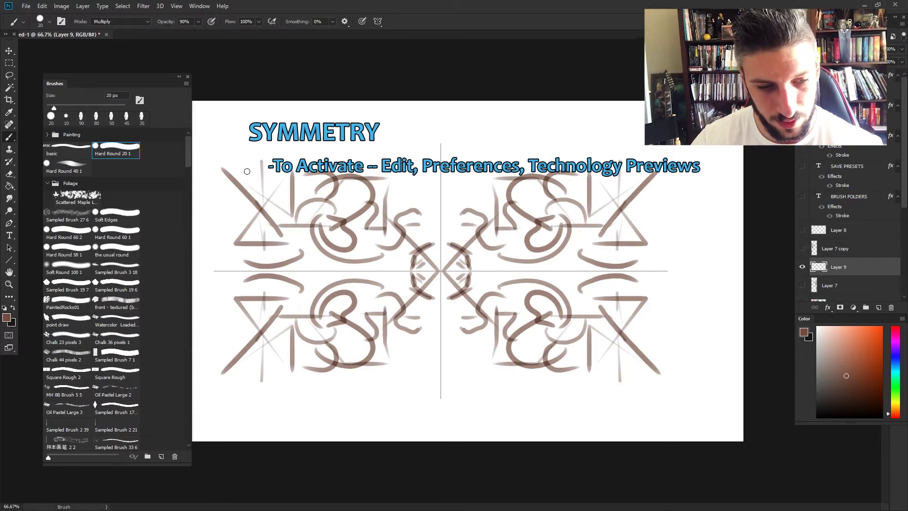
{"action": "left_click_drag", "start_coordinate": [262, 129], "coordinate": [262, 162]}
{"action": "left_click_drag", "start_coordinate": [386, 125], "coordinate": [284, 127]}
{"action": "mouse_move", "coordinate": [386, 126]}
{"action": "left_mouse_down"}
{"action": "mouse_move", "coordinate": [386, 181]}
{"action": "mouse_move", "coordinate": [390, 170]}
{"action": "left_mouse_up"}
{"action": "left_click_drag", "start_coordinate": [419, 222], "coordinate": [386, 201]}
{"action": "left_click_drag", "start_coordinate": [325, 202], "coordinate": [271, 172]}
{"action": "left_click_drag", "start_coordinate": [245, 245], "coordinate": [278, 225]}
{"action": "left_click_drag", "start_coordinate": [414, 209], "coordinate": [439, 213]}
{"action": "left_click_drag", "start_coordinate": [439, 215], "coordinate": [394, 231]}
{"action": "mouse_move", "coordinate": [401, 219]}
{"action": "left_mouse_down"}
{"action": "mouse_move", "coordinate": [419, 225]}
{"action": "mouse_move", "coordinate": [434, 153]}
{"action": "left_mouse_up"}
{"action": "mouse_move", "coordinate": [324, 201]}
{"action": "left_mouse_down"}
{"action": "mouse_move", "coordinate": [304, 207]}
{"action": "mouse_move", "coordinate": [201, 177]}
{"action": "left_mouse_up"}
{"action": "mouse_move", "coordinate": [226, 180]}
{"action": "left_mouse_down"}
{"action": "mouse_move", "coordinate": [234, 207]}
{"action": "mouse_move", "coordinate": [218, 137]}
{"action": "mouse_move", "coordinate": [229, 108]}
{"action": "left_mouse_up"}
{"action": "mouse_move", "coordinate": [393, 195]}
{"action": "left_mouse_down"}
{"action": "mouse_move", "coordinate": [424, 179]}
{"action": "mouse_move", "coordinate": [436, 114]}
{"action": "left_mouse_up"}
{"action": "mouse_move", "coordinate": [417, 236]}
{"action": "left_mouse_down"}
{"action": "mouse_move", "coordinate": [409, 252]}
{"action": "mouse_move", "coordinate": [373, 263]}
{"action": "mouse_move", "coordinate": [306, 247]}
{"action": "mouse_move", "coordinate": [278, 265]}
{"action": "left_mouse_up"}
{"action": "left_click_drag", "start_coordinate": [278, 265], "coordinate": [325, 260]}
{"action": "mouse_move", "coordinate": [326, 261]}
{"action": "left_mouse_down"}
{"action": "mouse_move", "coordinate": [297, 251]}
{"action": "mouse_move", "coordinate": [275, 222]}
{"action": "left_mouse_up"}
{"action": "left_click_drag", "start_coordinate": [255, 261], "coordinate": [237, 229]}
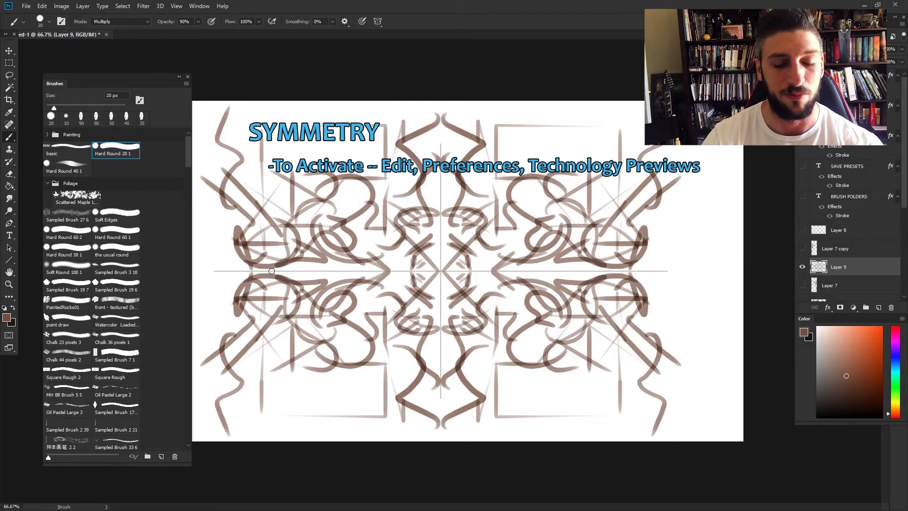
{"action": "mouse_move", "coordinate": [403, 195]}
{"action": "left_mouse_down"}
{"action": "mouse_move", "coordinate": [375, 193]}
{"action": "mouse_move", "coordinate": [398, 242]}
{"action": "mouse_move", "coordinate": [357, 211]}
{"action": "left_mouse_up"}
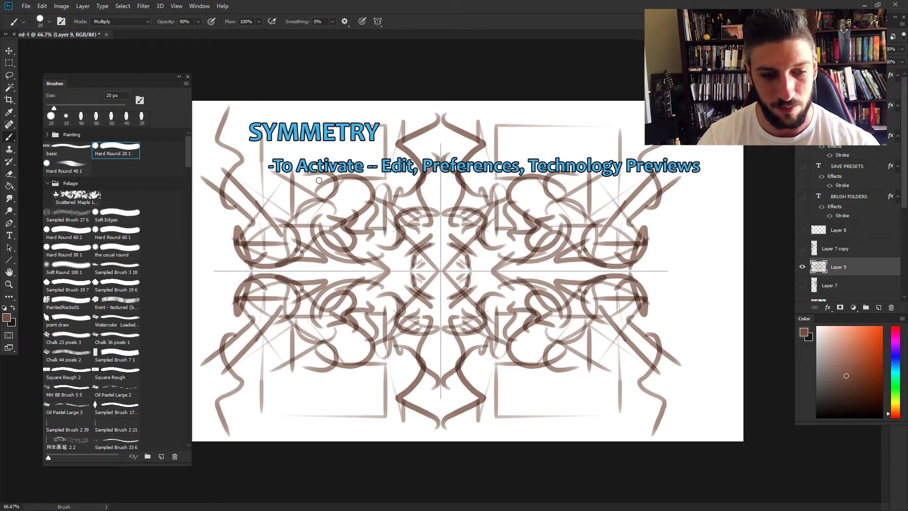
{"action": "left_click_drag", "start_coordinate": [367, 250], "coordinate": [326, 240]}
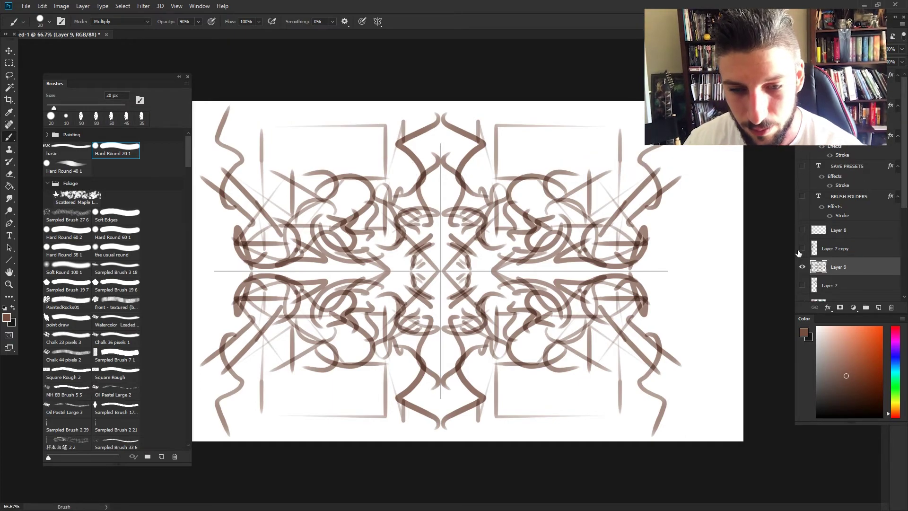
Step: Replace the visible symmetry drawing and notes with the FINAL THOUGHTS text, and turn paint symmetry off
{"action": "key", "text": "Delete"}
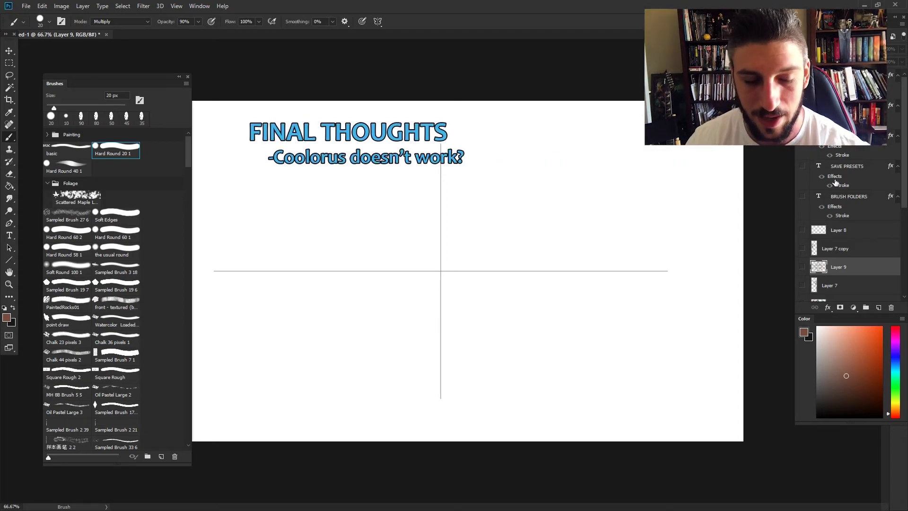
{"action": "left_click", "coordinate": [377, 21]}
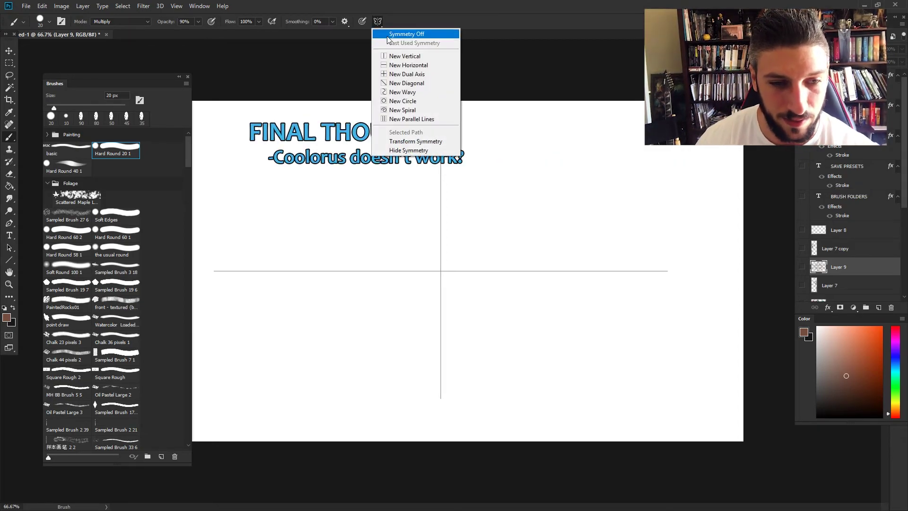
{"action": "left_click", "coordinate": [406, 34]}
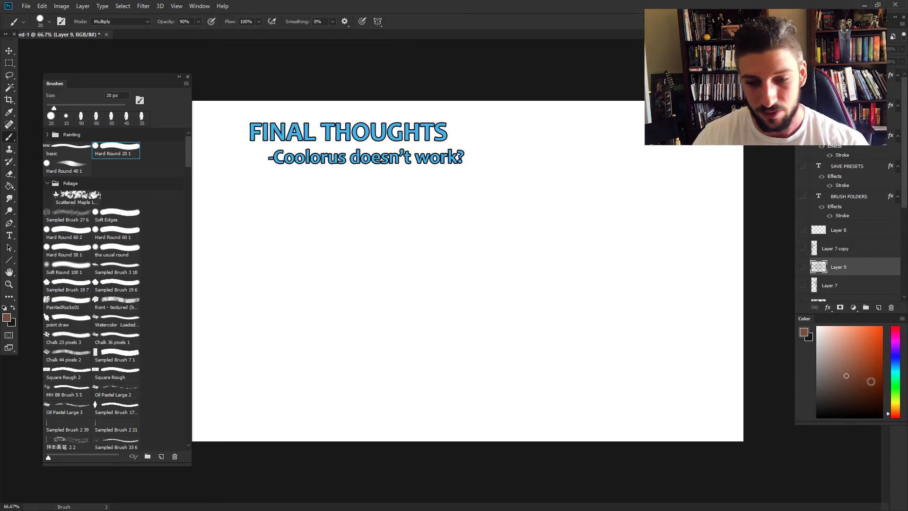
Step: Change the foreground color to a darker, more saturated brown
{"action": "left_click_drag", "start_coordinate": [856, 369], "coordinate": [856, 403]}
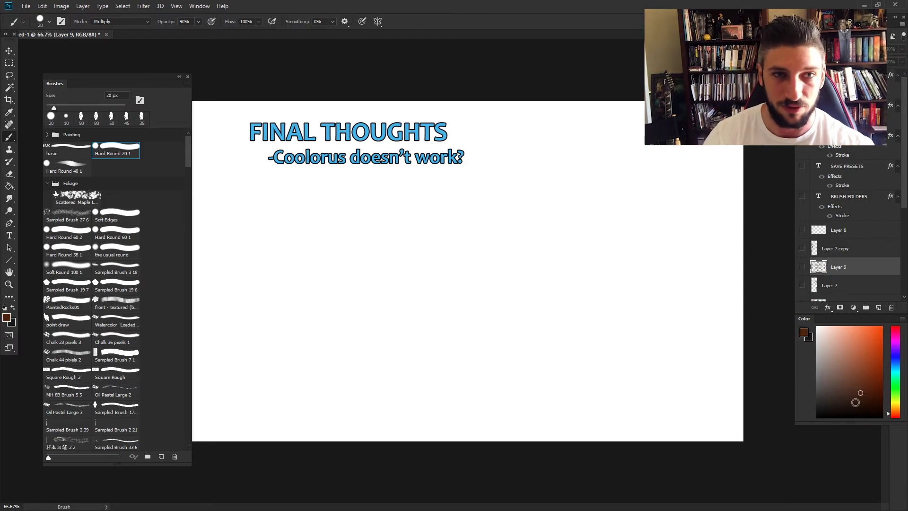